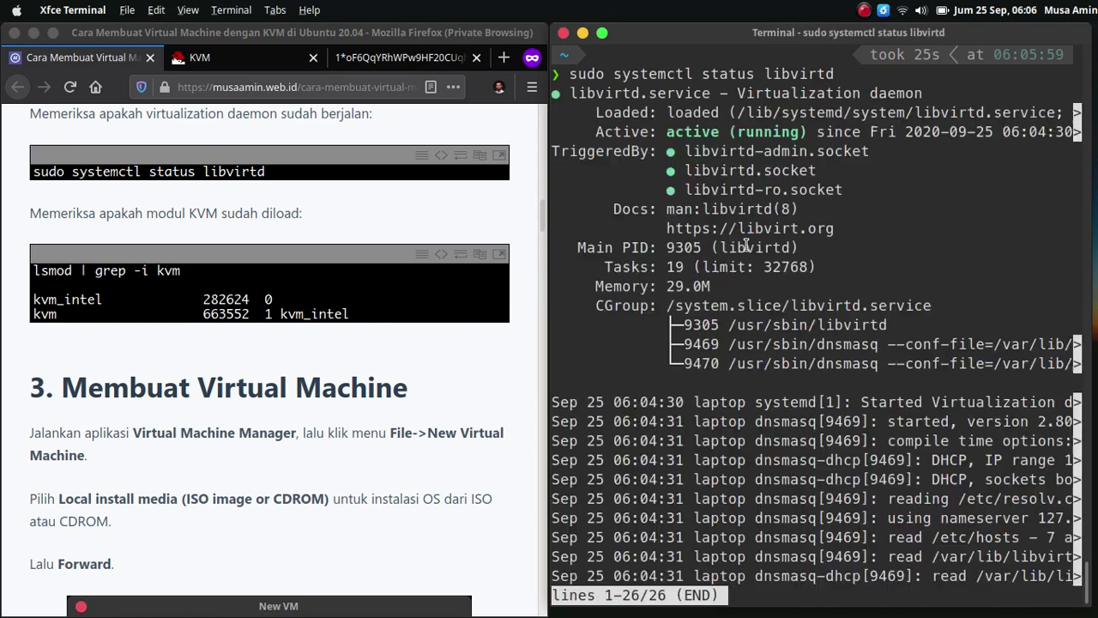
# Step: Exit the libvirtd service status output and clear the terminal
pyautogui.press('q')
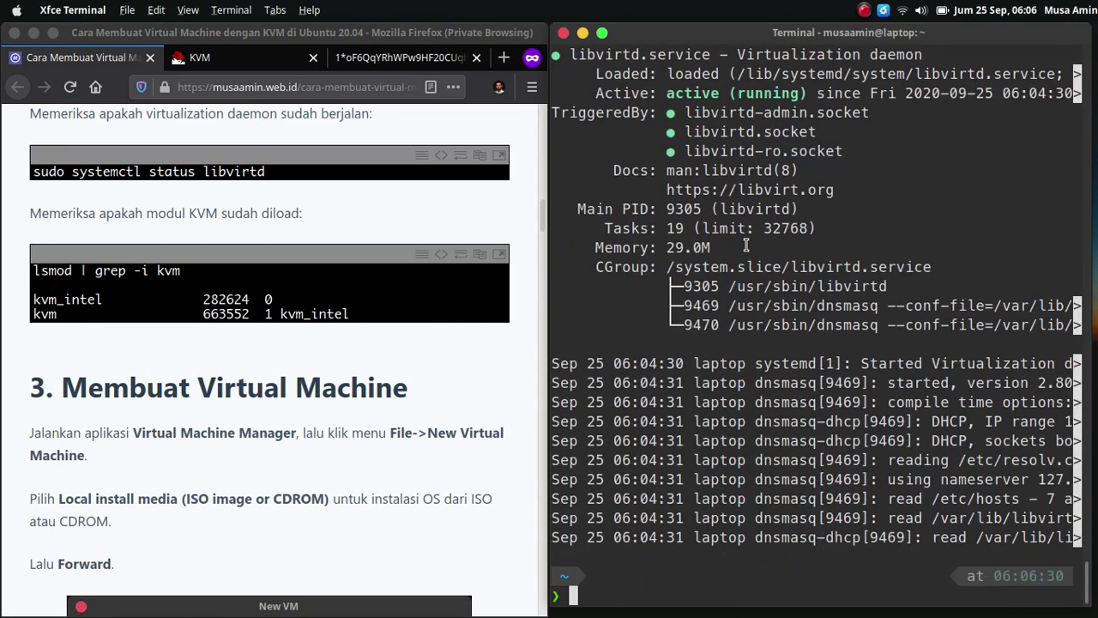
pyautogui.doubleClick(692, 92)
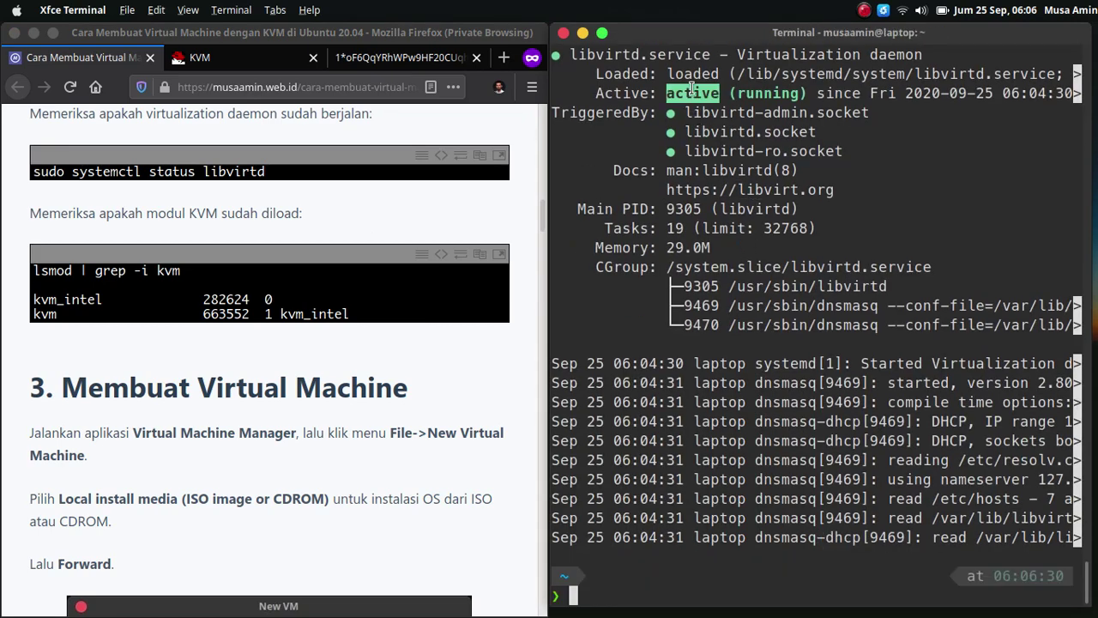
pyautogui.click(599, 173)
pyautogui.hotkey('ctrl', 'l')
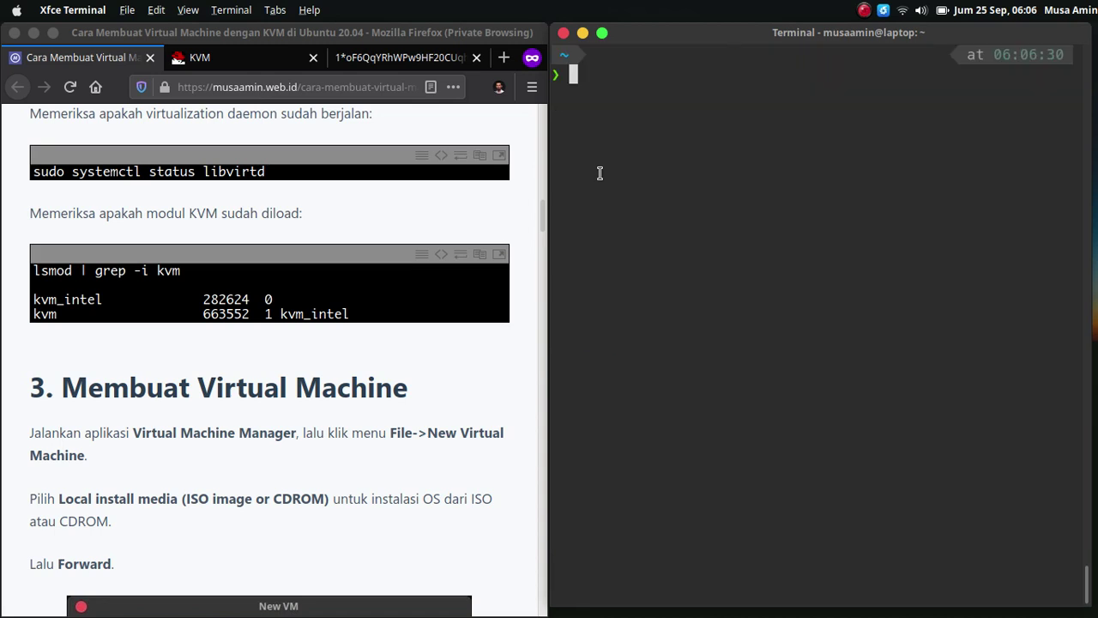
# Step: Copy the command "lsmod | grep -i kvm" from the article's section on checking the KVM module
pyautogui.click(441, 254)
pyautogui.tripleClick(170, 267)
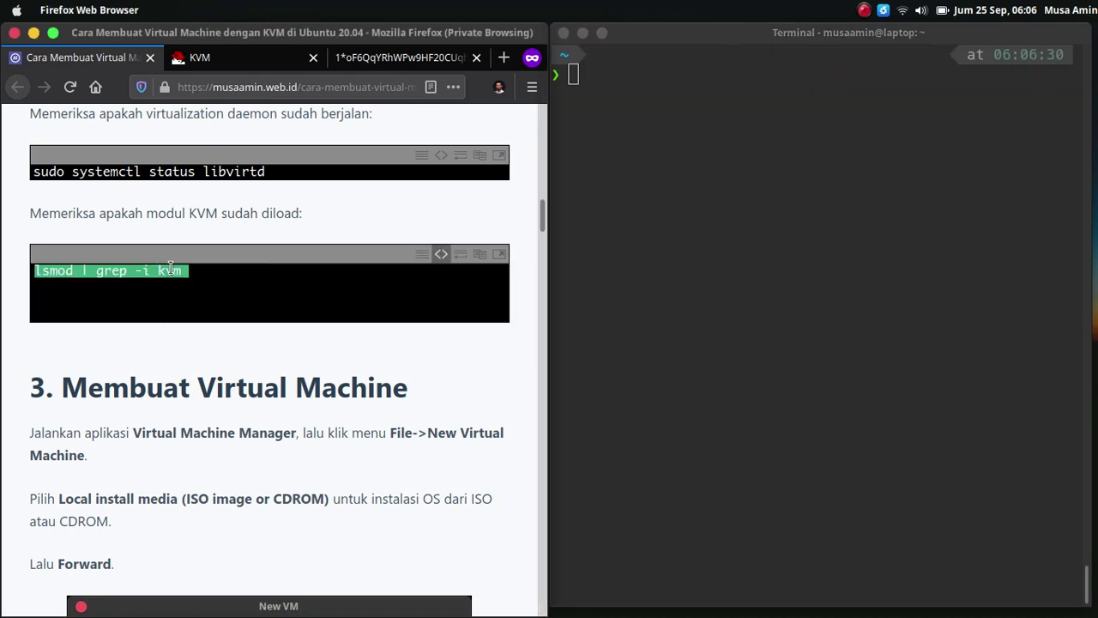
pyautogui.rightClick(169, 267)
pyautogui.click(197, 318)
pyautogui.click(440, 254)
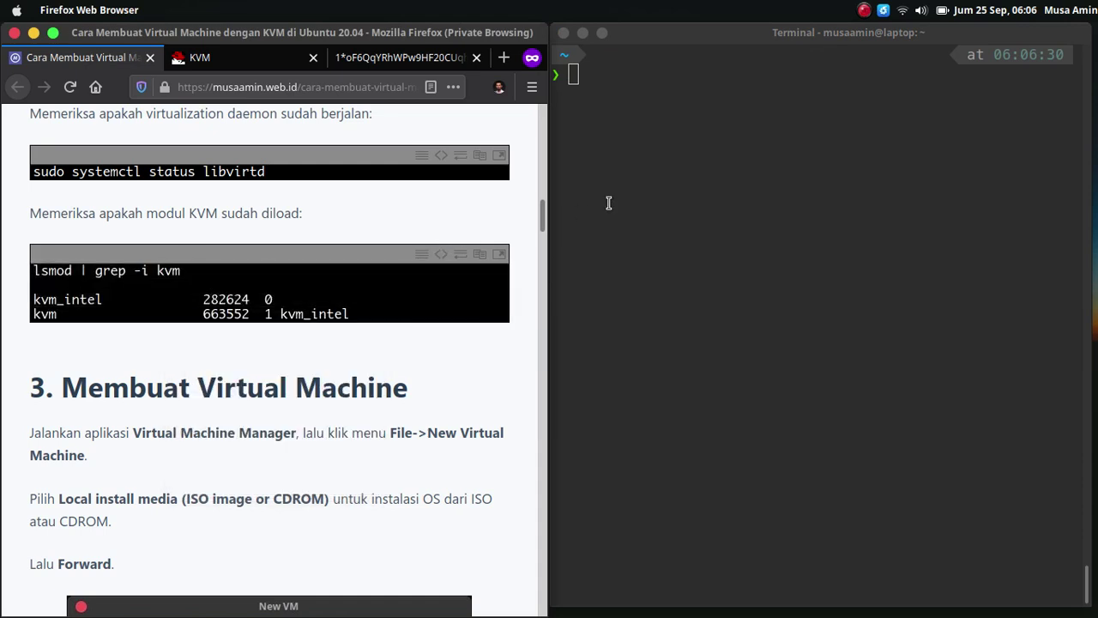
# Step: Run "lsmod | grep -i kvm" in the terminal to check the KVM modules, and clear the screen
pyautogui.click(689, 129)
pyautogui.rightClick(689, 129)
pyautogui.click(726, 218)
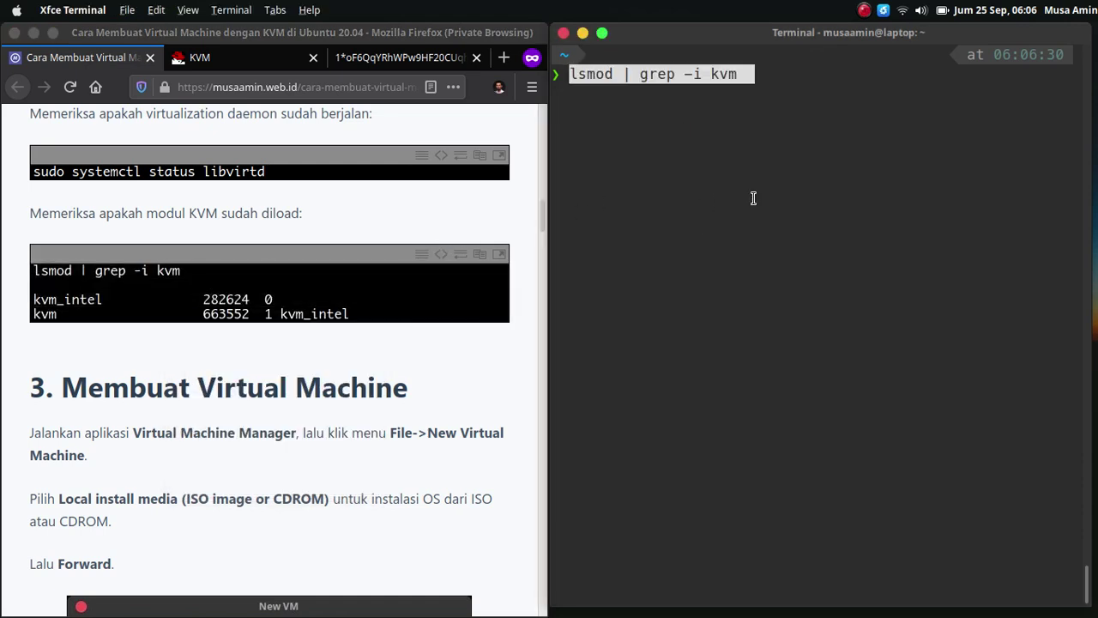
pyautogui.press('Return')
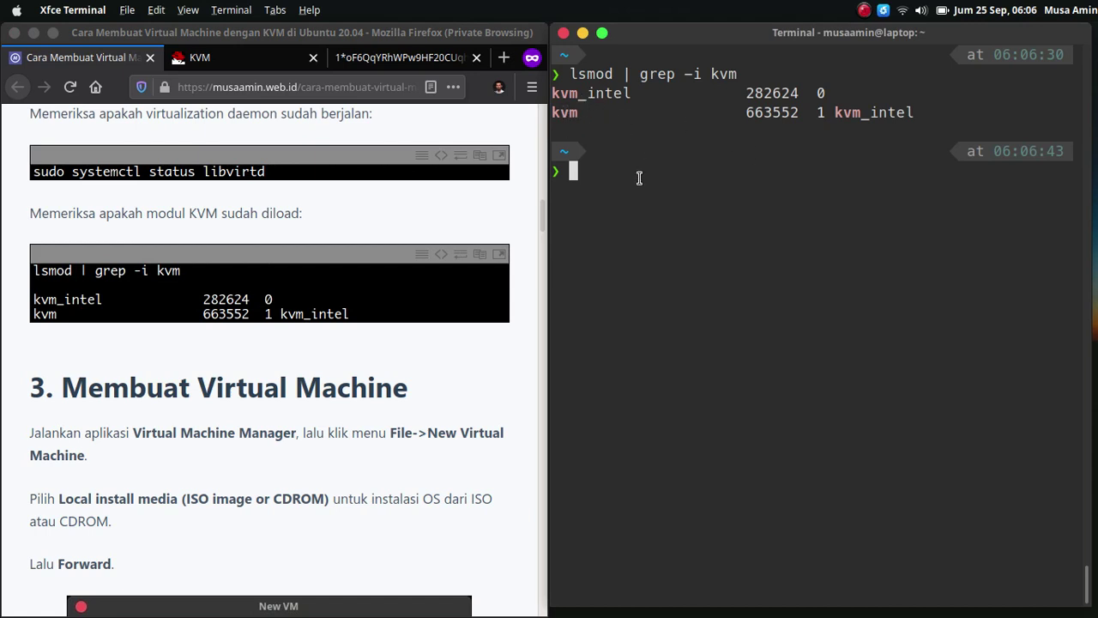
pyautogui.hotkey('ctrl', 'l')
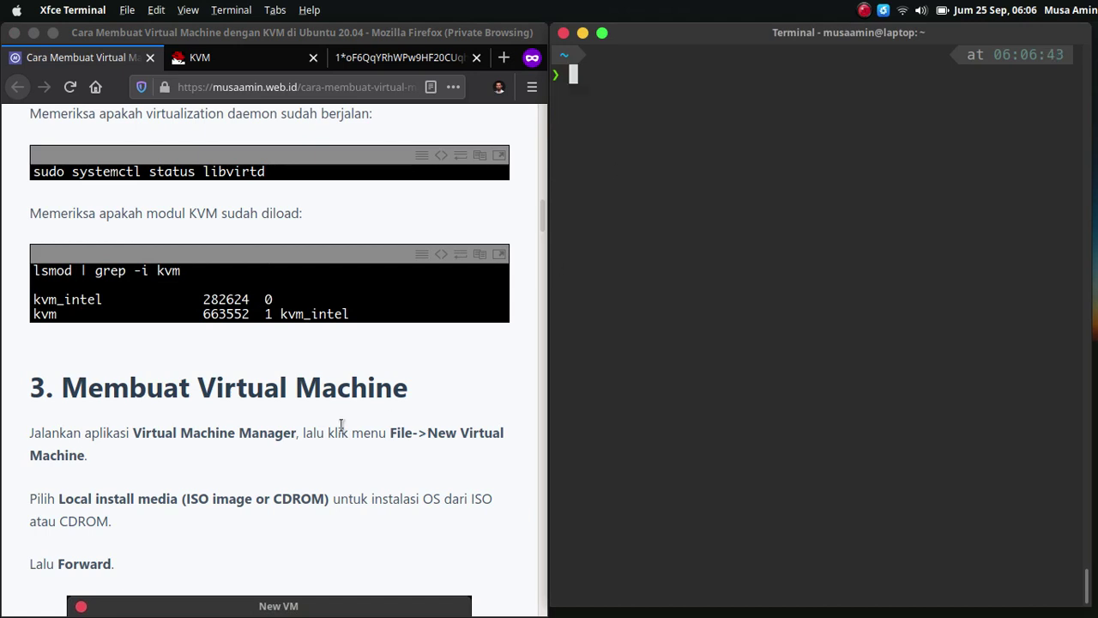
# Step: Find Virtual Machine Manager by searching for "vir" in the application launcher and open it
pyautogui.click(301, 380)
pyautogui.scroll(-3, 302, 376)
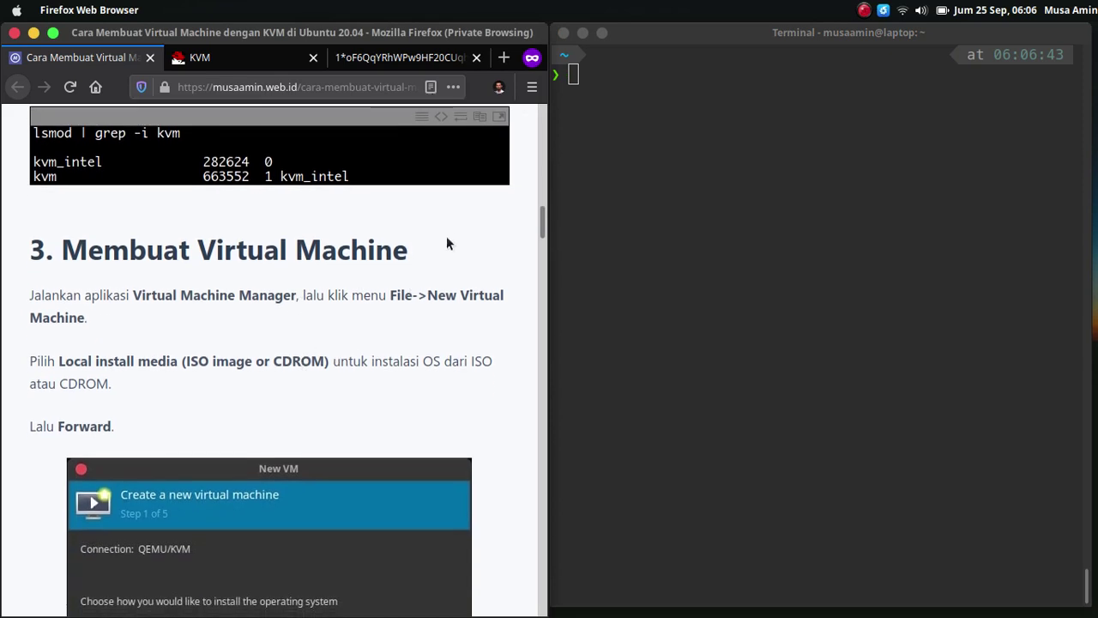
pyautogui.click(572, 253)
pyautogui.click(420, 275)
pyautogui.click(761, 260)
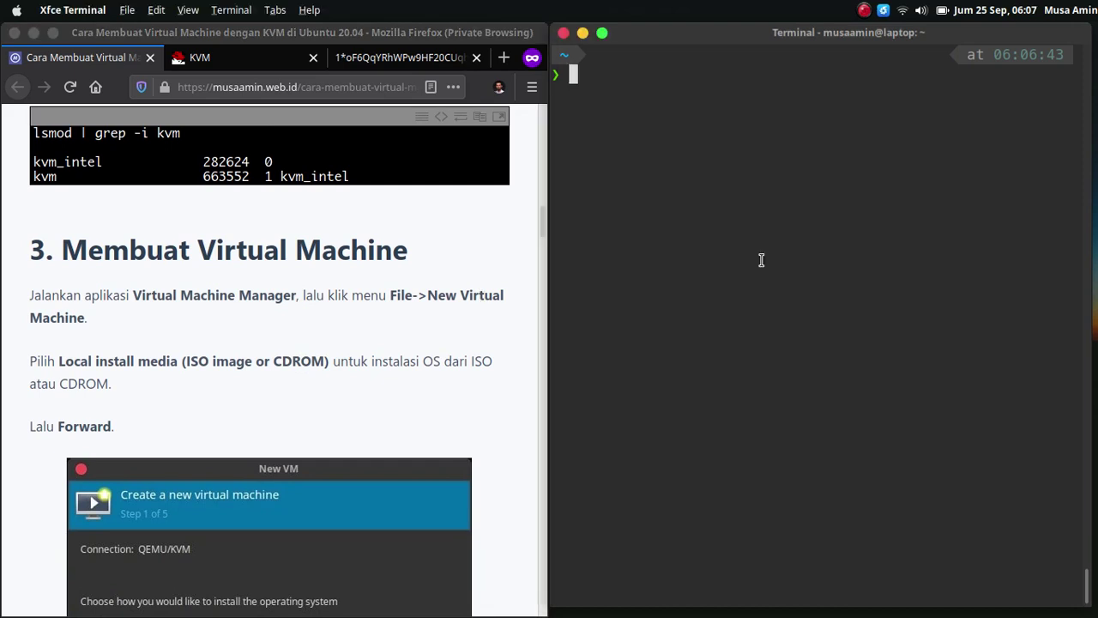
pyautogui.hotkey('ctrl', 'space')
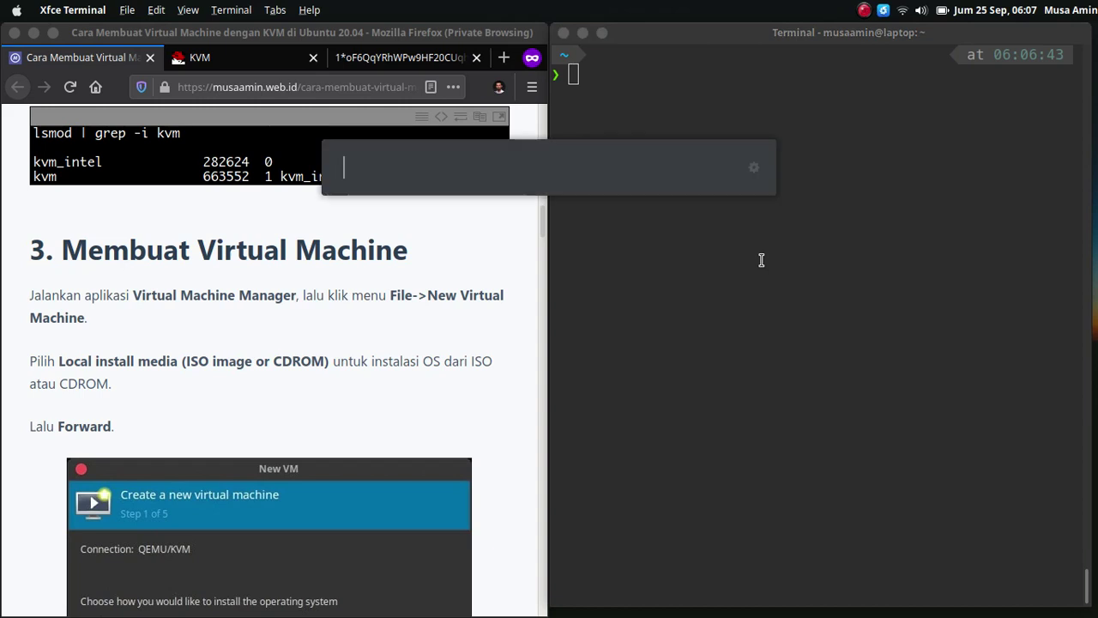
pyautogui.write('vir')
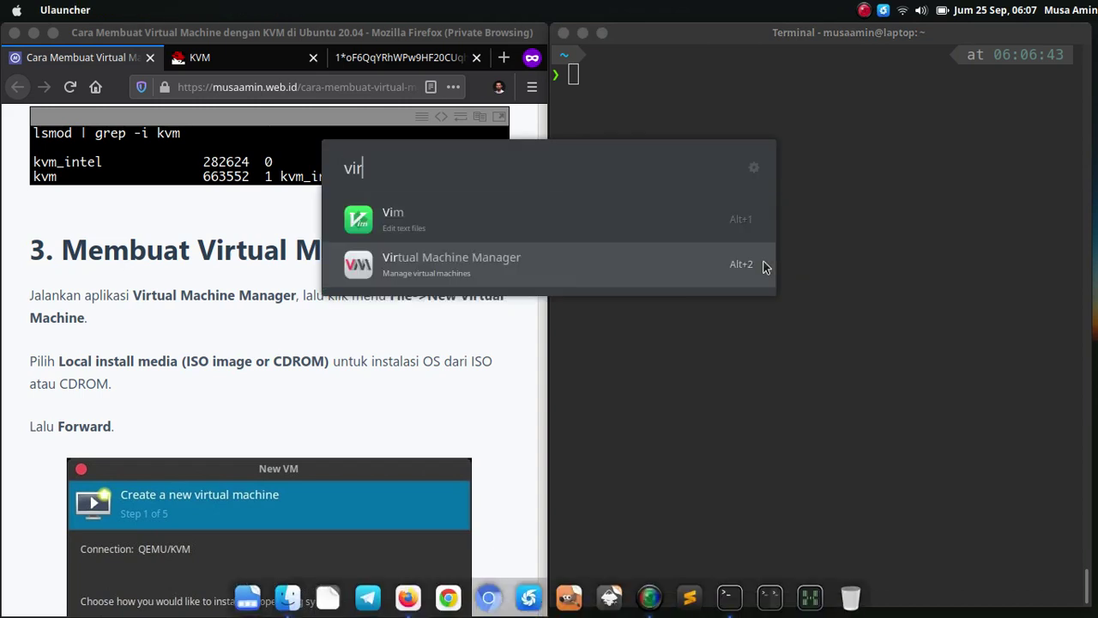
pyautogui.click(761, 260)
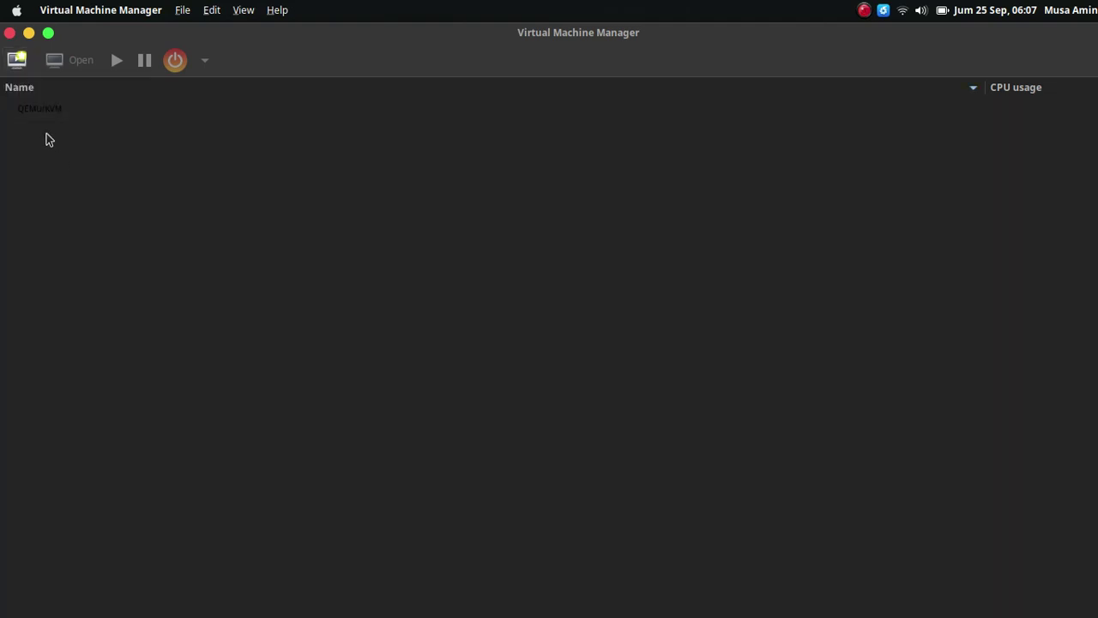
# Step: Start creating a new virtual machine with Local install media (ISO image or CDROM) as the installation method
pyautogui.click(17, 60)
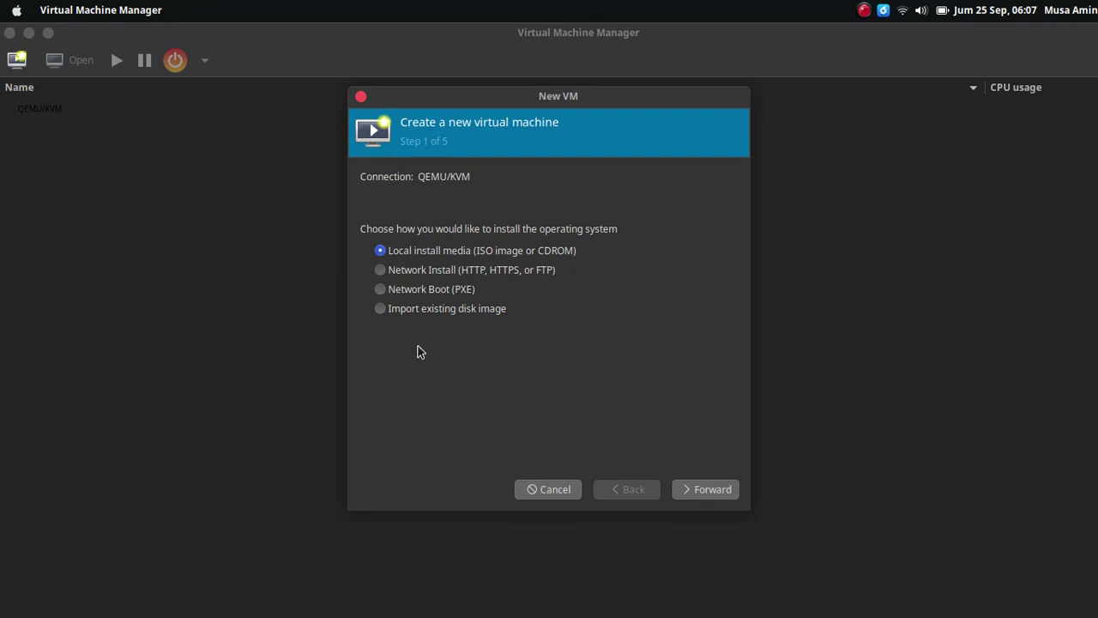
pyautogui.click(399, 309)
pyautogui.click(416, 256)
pyautogui.click(706, 491)
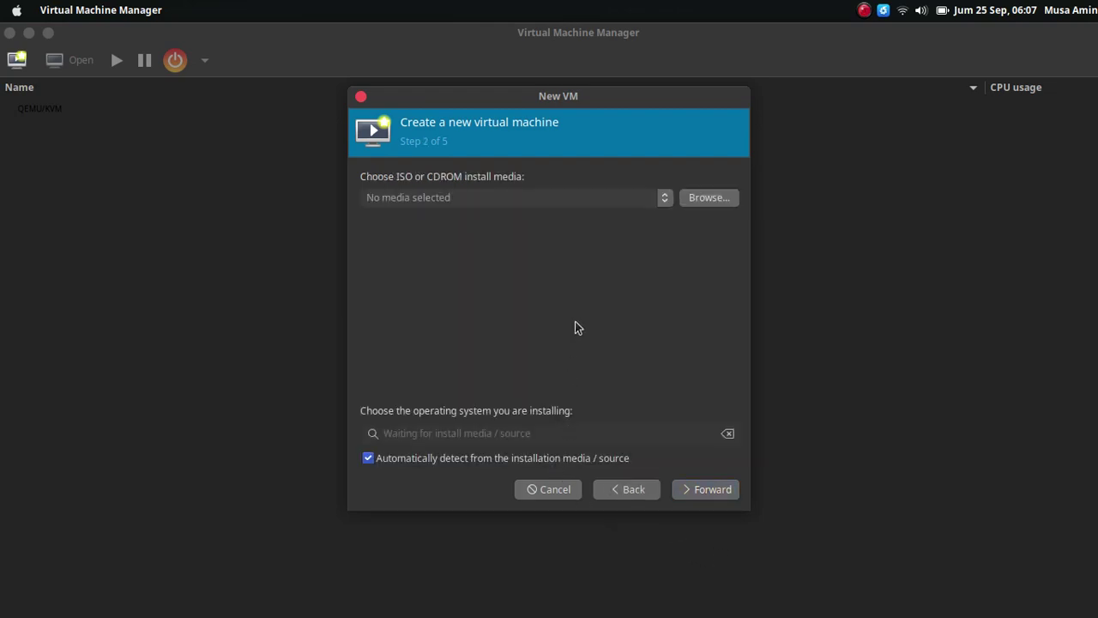
# Step: Browse for the install media and start adding a storage pool named ISO-images
pyautogui.click(635, 204)
pyautogui.click(701, 200)
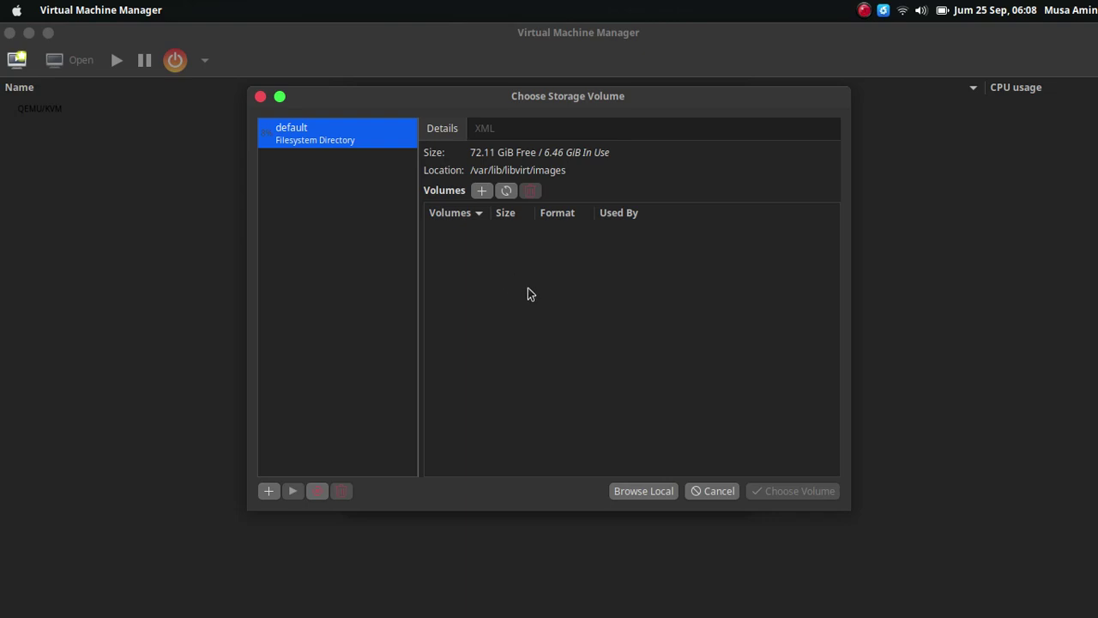
pyautogui.click(268, 490)
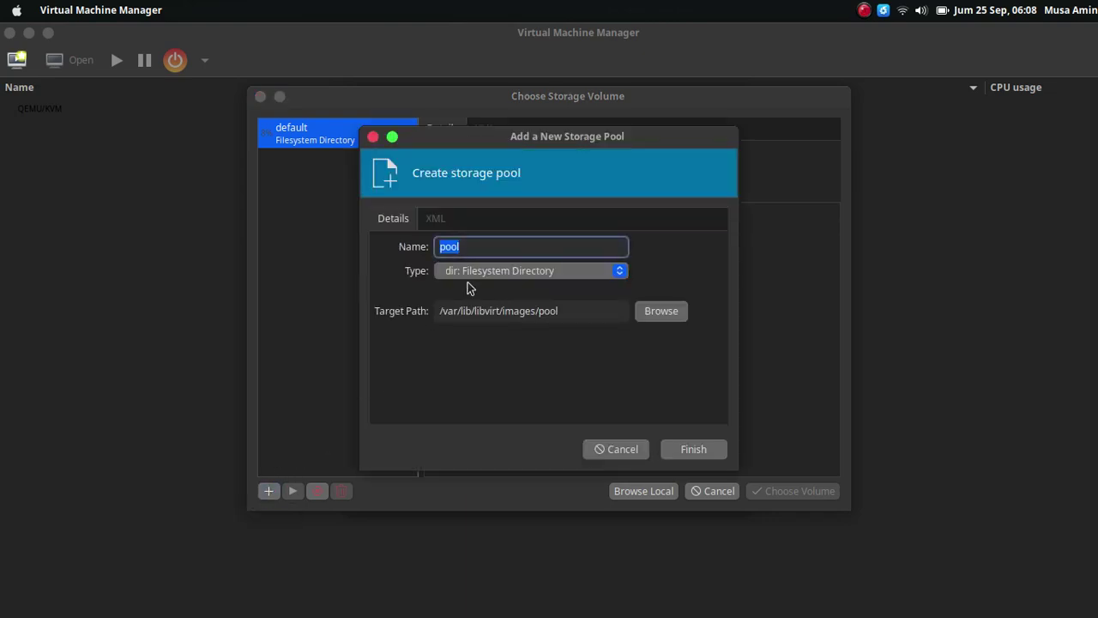
pyautogui.write('ISO-image')
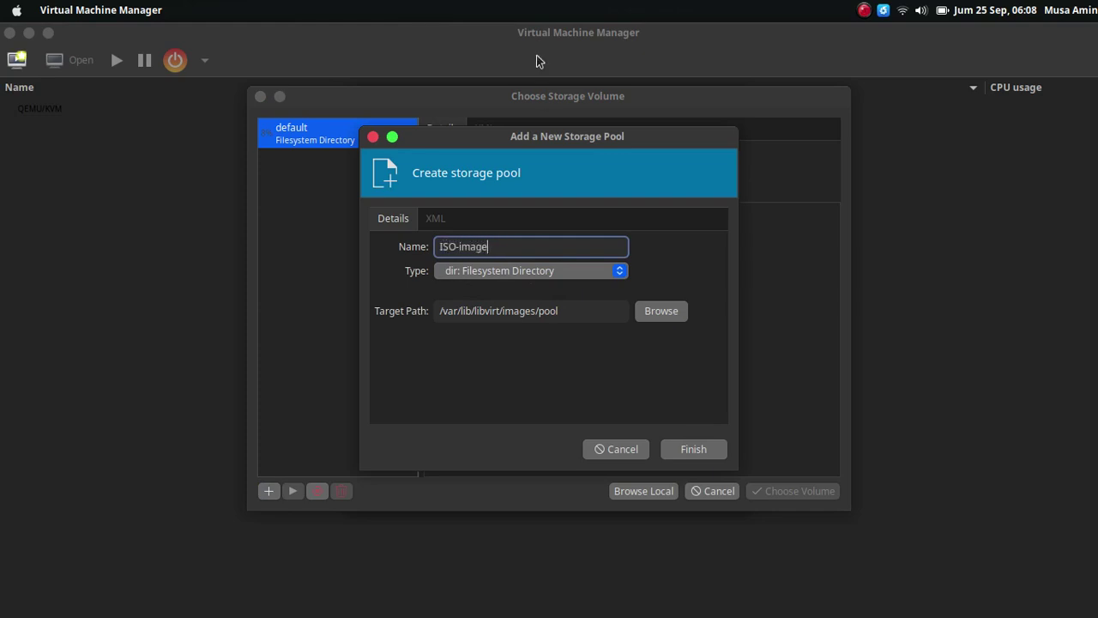
pyautogui.write('s')
# Step: Set the pool's target path to the Master/Os folder on the storage drive and create the pool
pyautogui.click(590, 312)
pyautogui.tripleClick(588, 313)
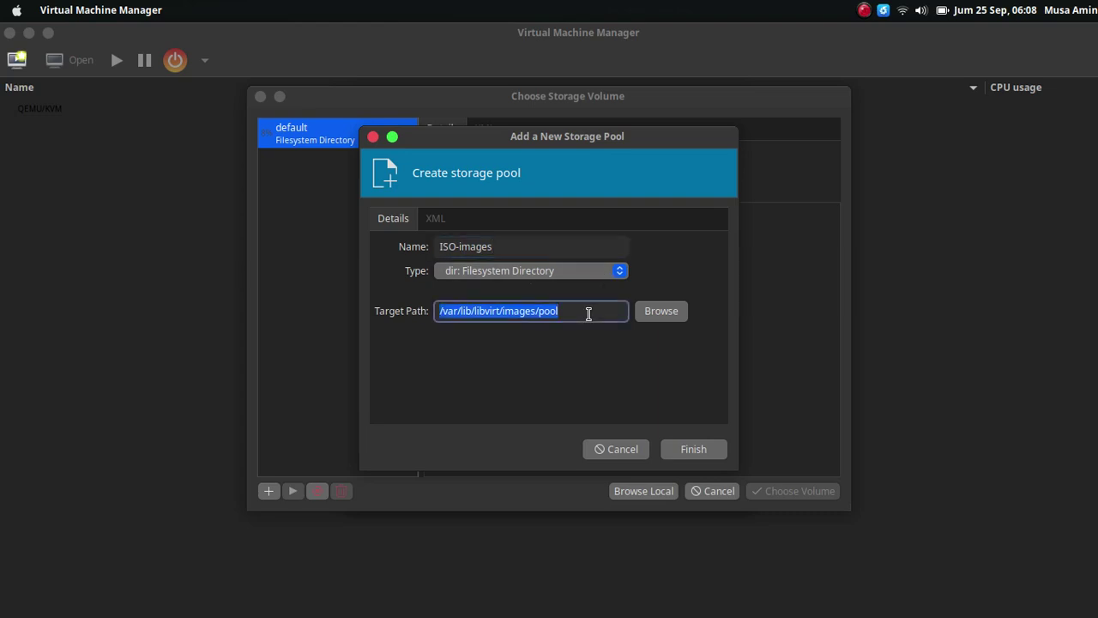
pyautogui.press('BackSpace')
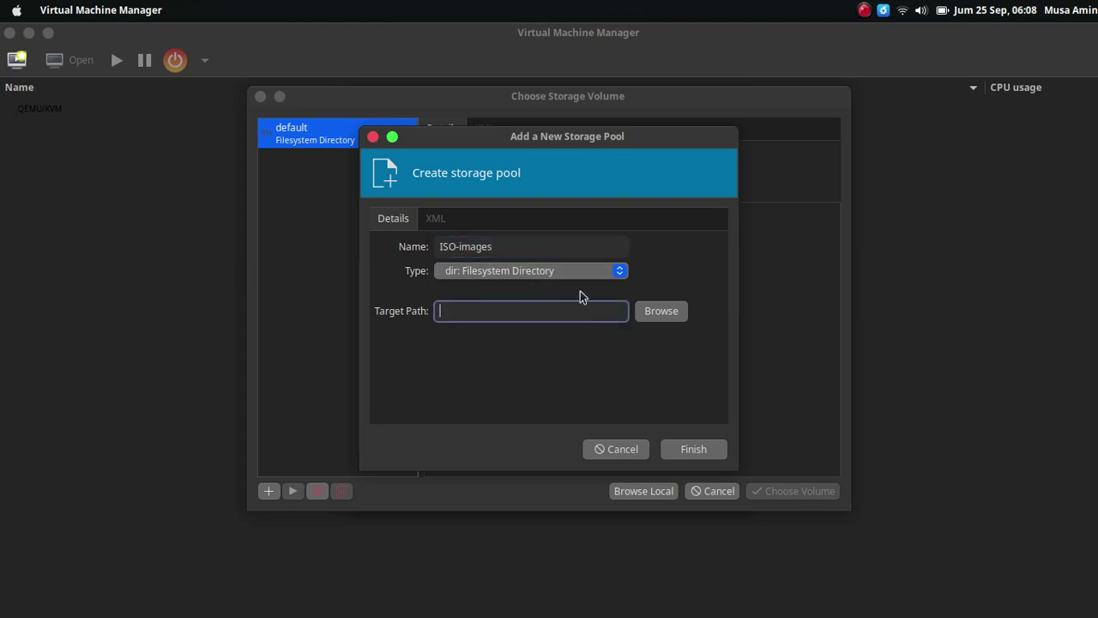
pyautogui.click(650, 314)
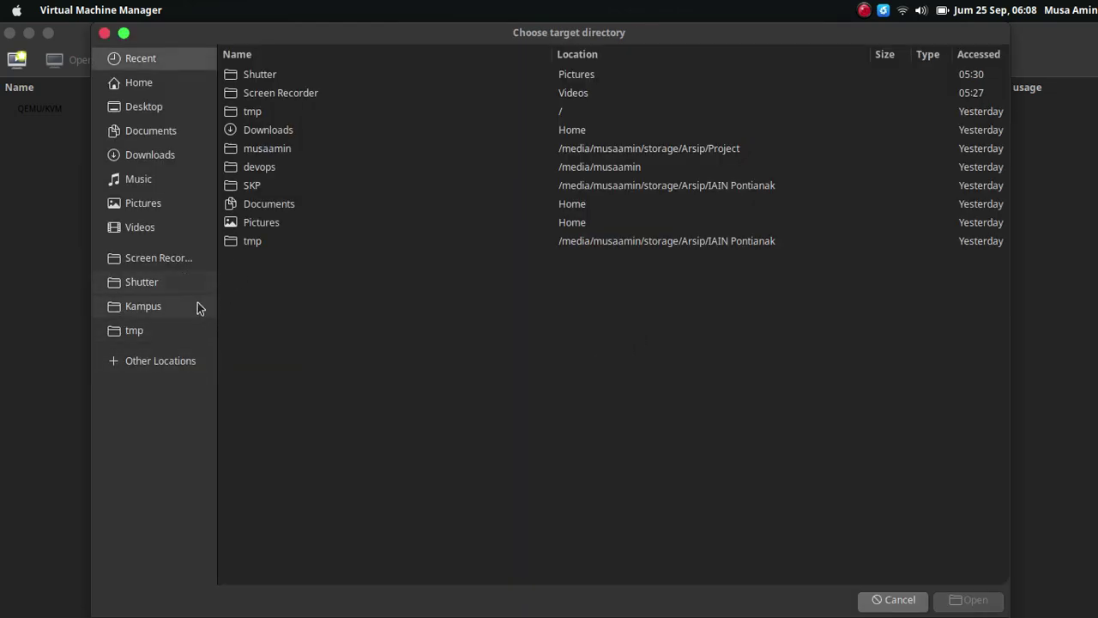
pyautogui.click(179, 361)
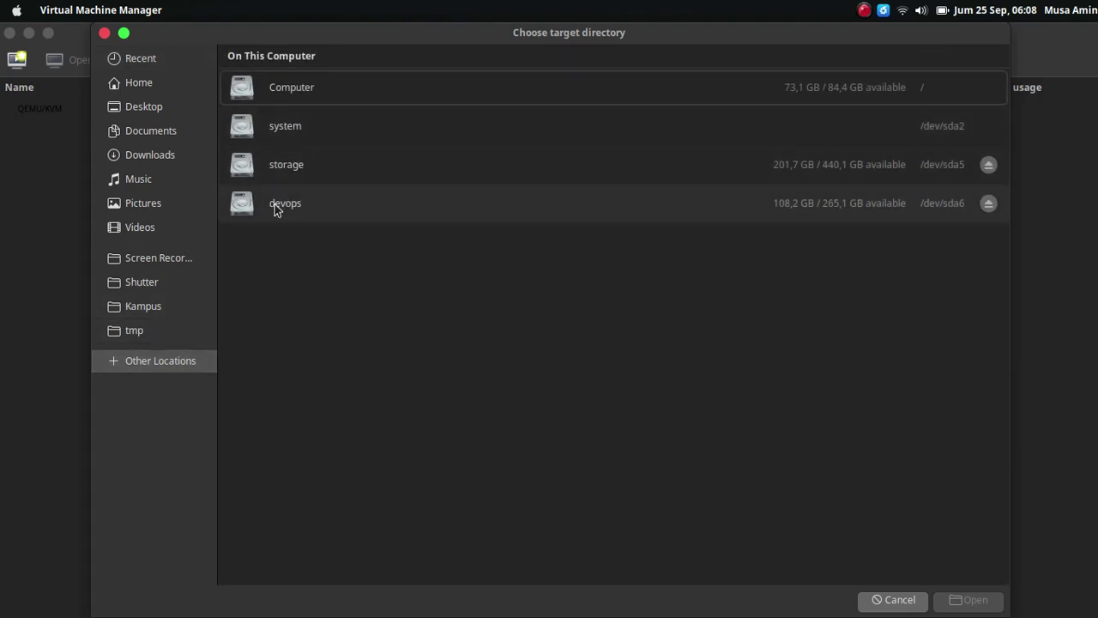
pyautogui.click(280, 171)
pyautogui.doubleClick(279, 129)
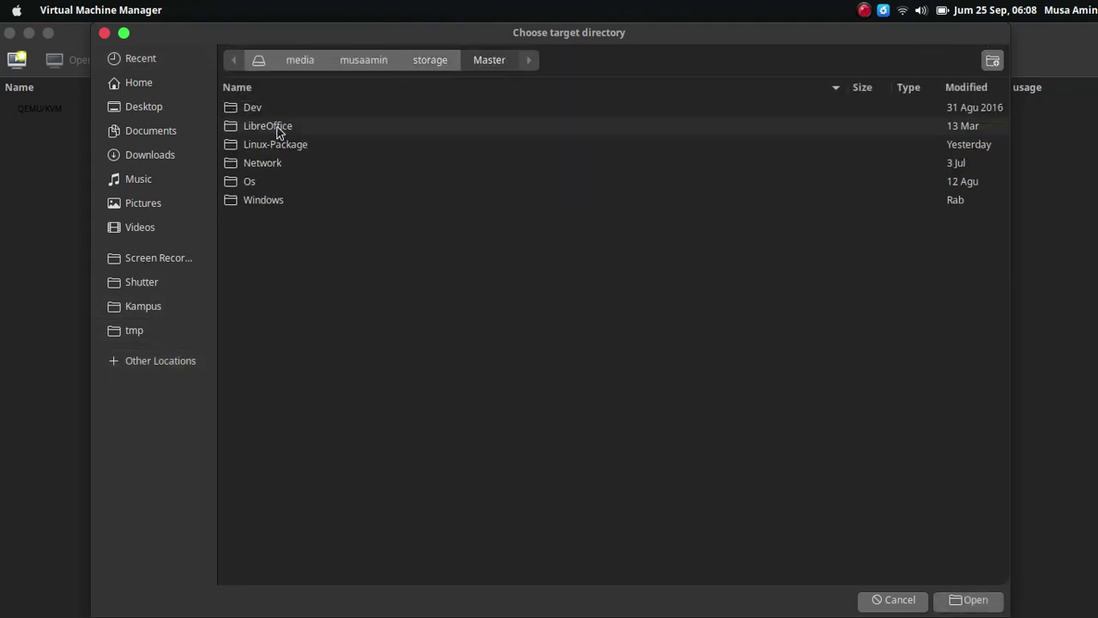
pyautogui.doubleClick(257, 182)
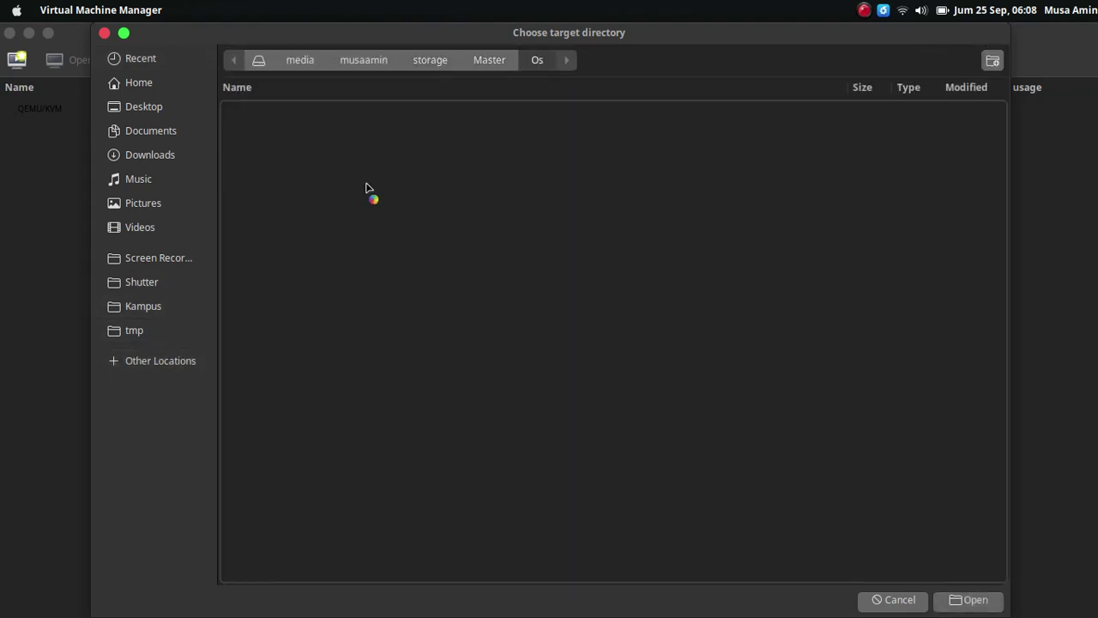
pyautogui.click(971, 600)
pyautogui.click(695, 450)
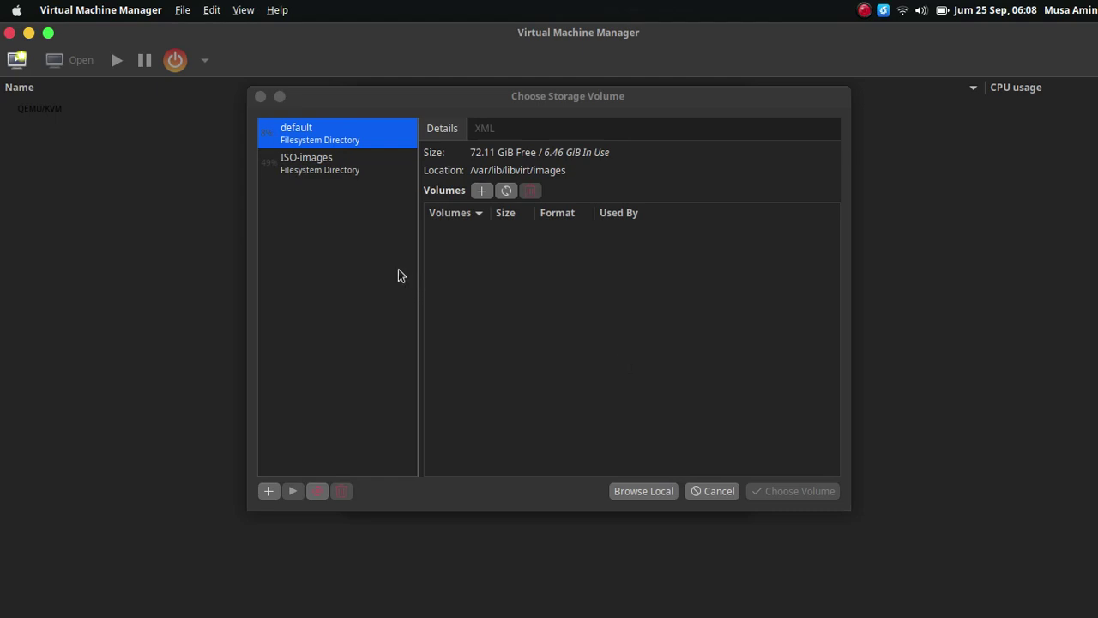
# Step: Choose xubuntu-20.04.1-desktop-amd64.iso from the ISO-images pool as the install media
pyautogui.click(341, 178)
pyautogui.click(307, 136)
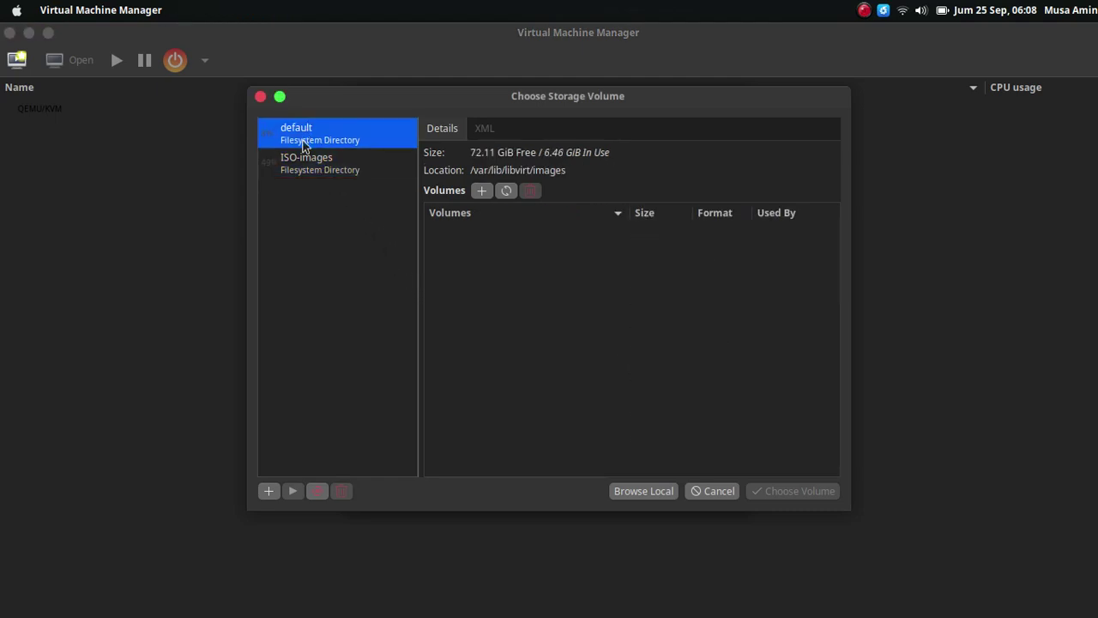
pyautogui.click(300, 172)
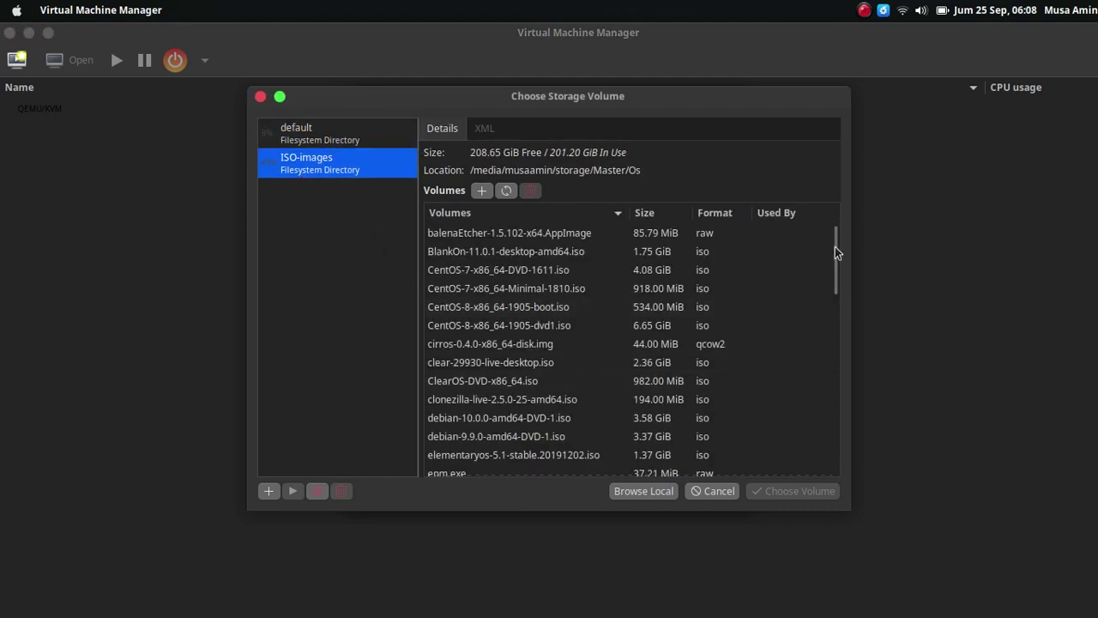
pyautogui.moveTo(837, 252); pyautogui.dragTo(789, 466)
pyautogui.click(781, 470)
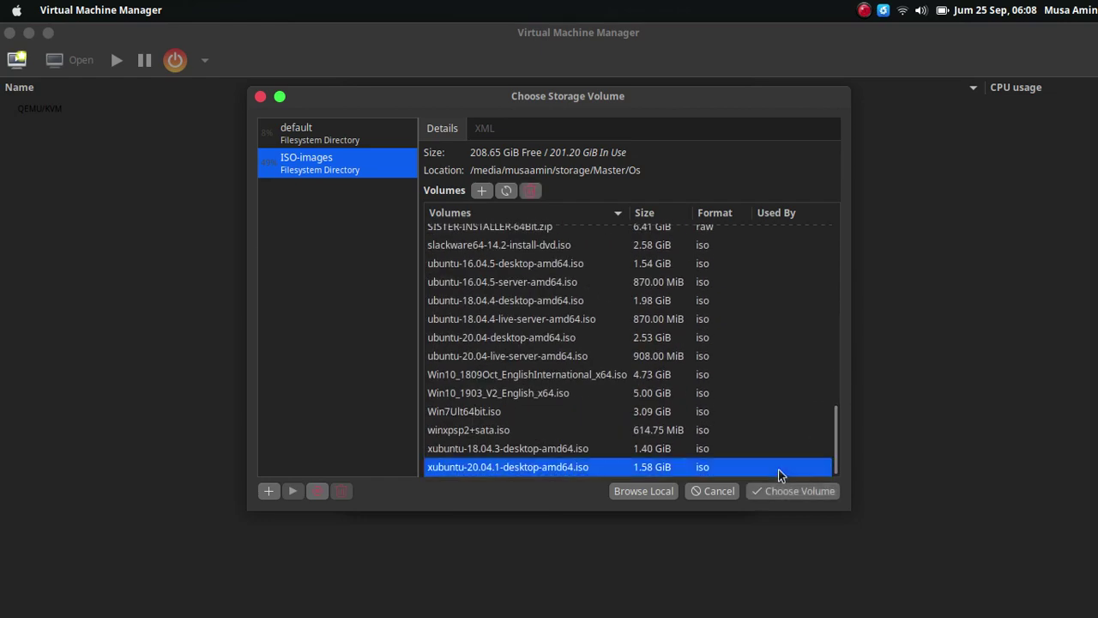
pyautogui.click(793, 495)
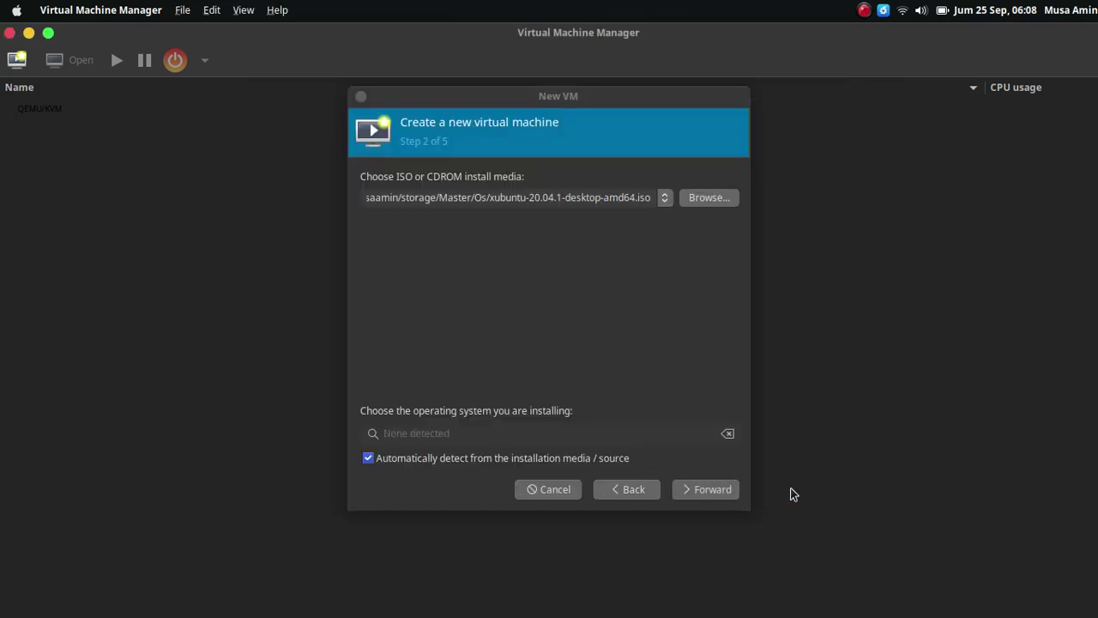
# Step: Disable automatic operating system detection, set the operating system to Ubuntu 20.04 and continue to the memory and CPU settings
pyautogui.click(385, 460)
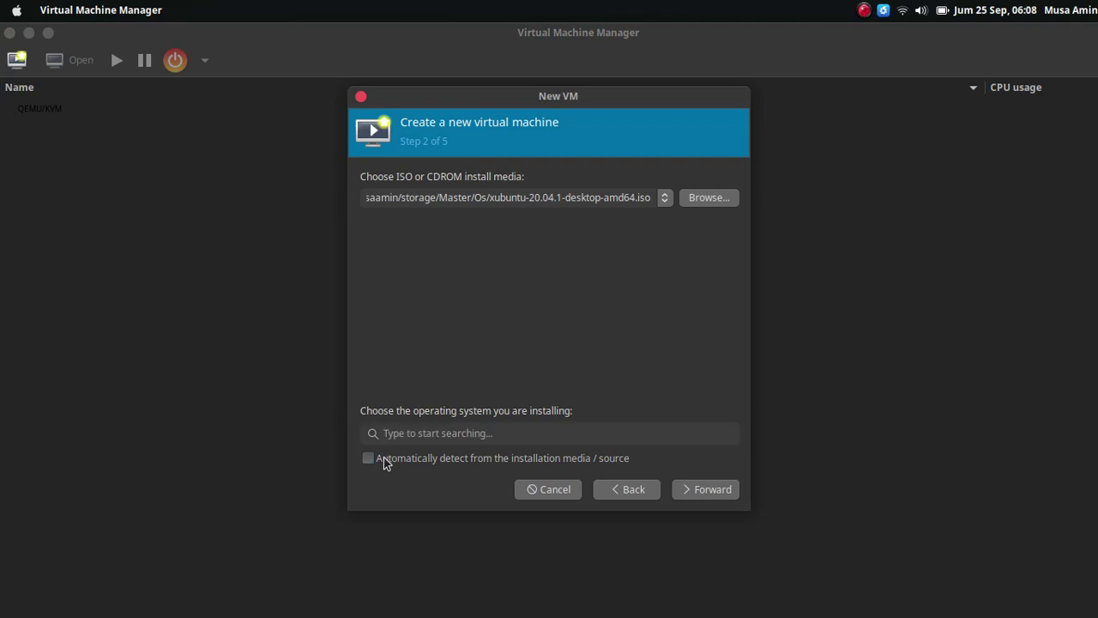
pyautogui.click(384, 461)
pyautogui.click(383, 461)
pyautogui.click(407, 434)
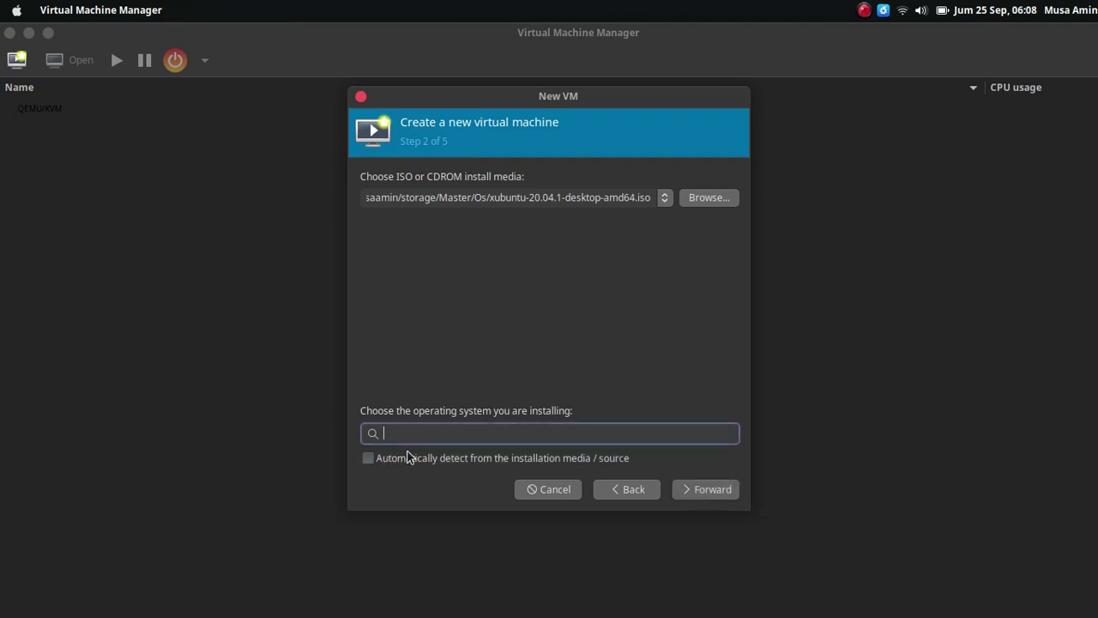
pyautogui.click(406, 457)
pyautogui.click(407, 456)
pyautogui.click(411, 434)
pyautogui.write('ubuntu')
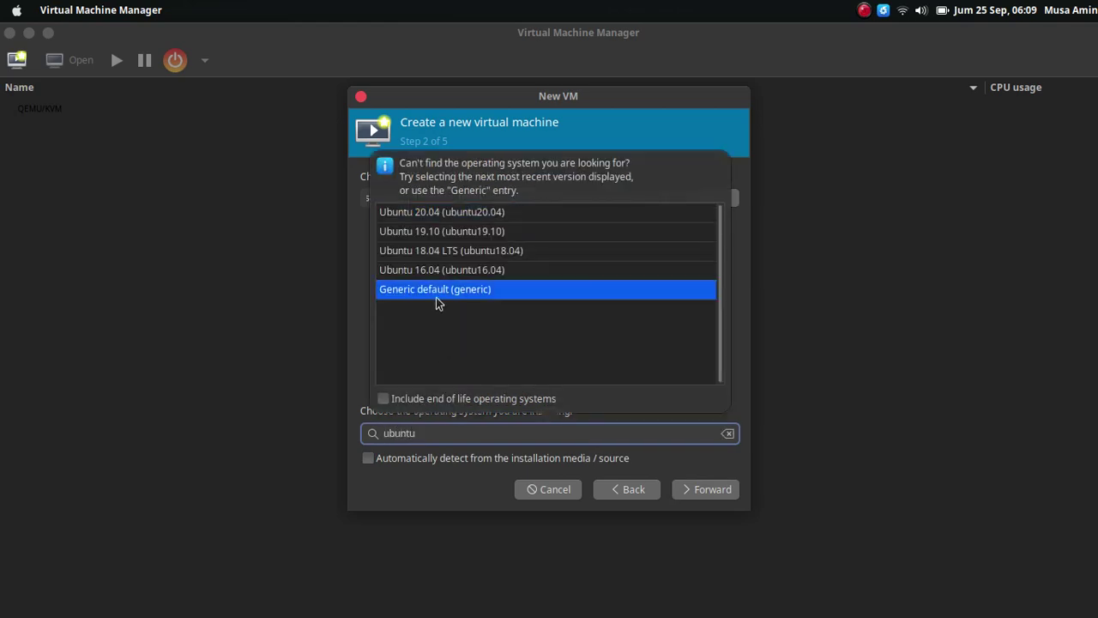
pyautogui.click(486, 212)
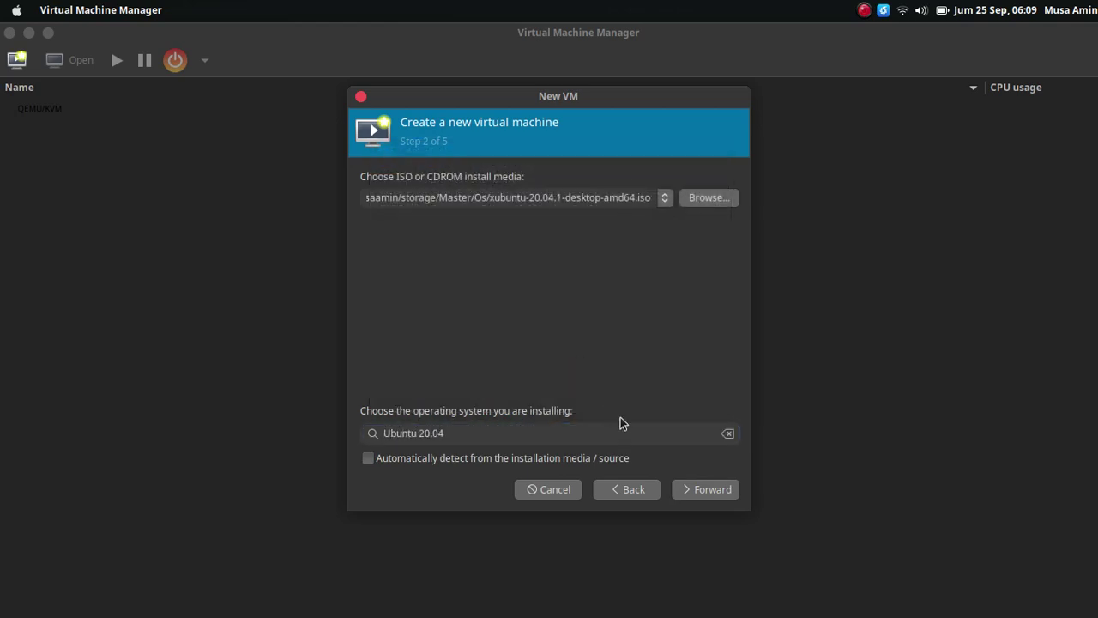
pyautogui.click(699, 490)
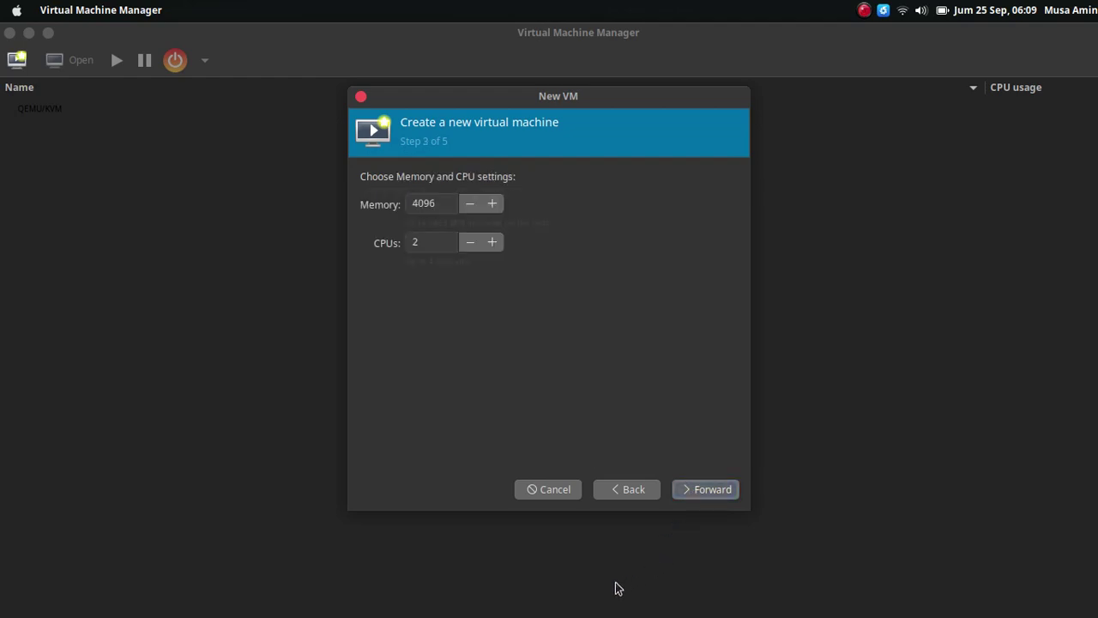
# Step: Set the virtual machine's memory to 2048 MiB and CPUs to 1, and continue to the storage settings
pyautogui.doubleClick(422, 205)
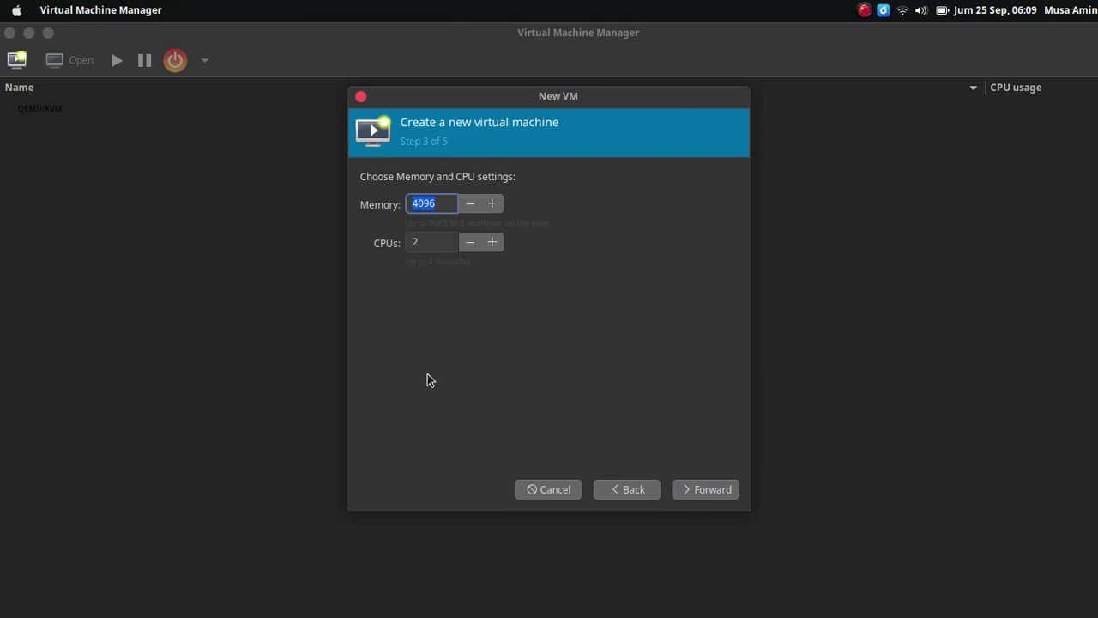
pyautogui.write('2048')
pyautogui.press('Tab')
pyautogui.write('1')
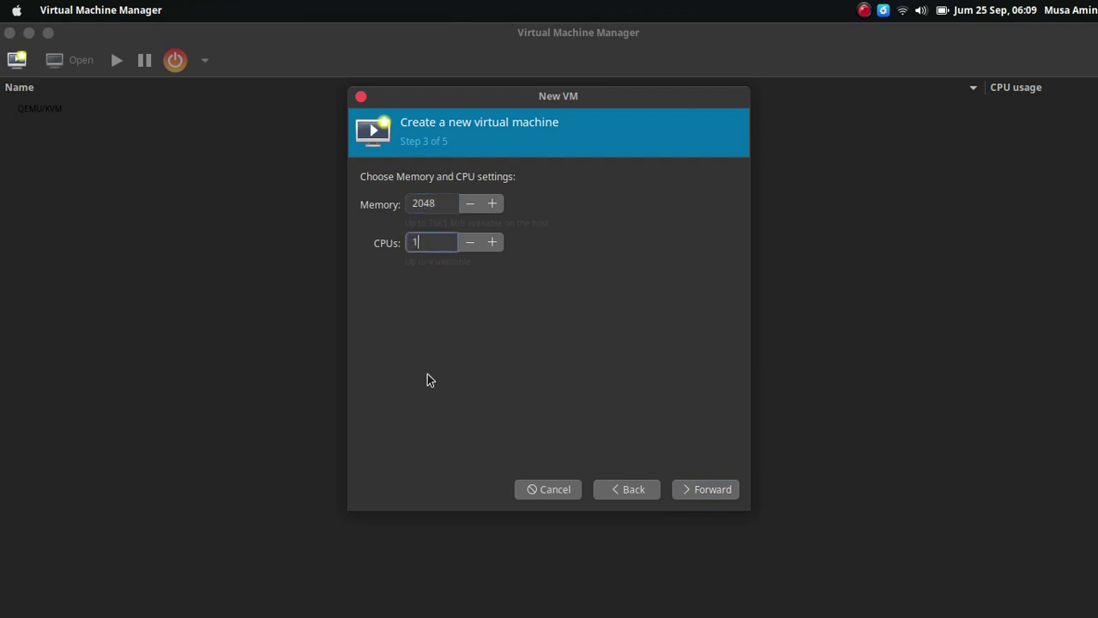
pyautogui.click(688, 493)
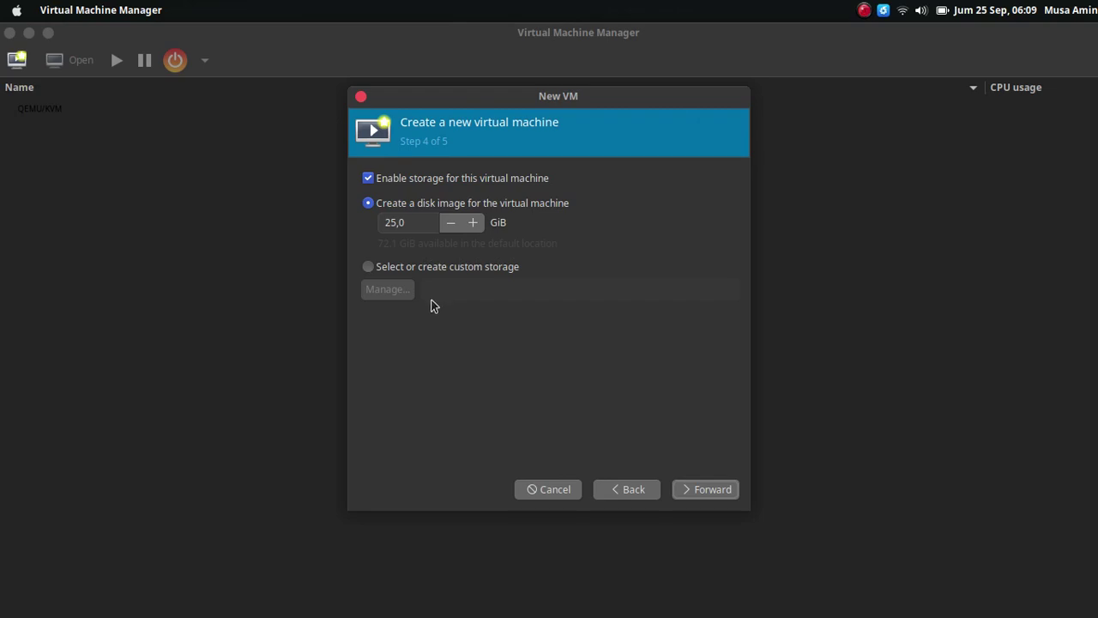
# Step: Switch the virtual machine to custom storage and start adding a storage pool named Disk-images
pyautogui.click(413, 272)
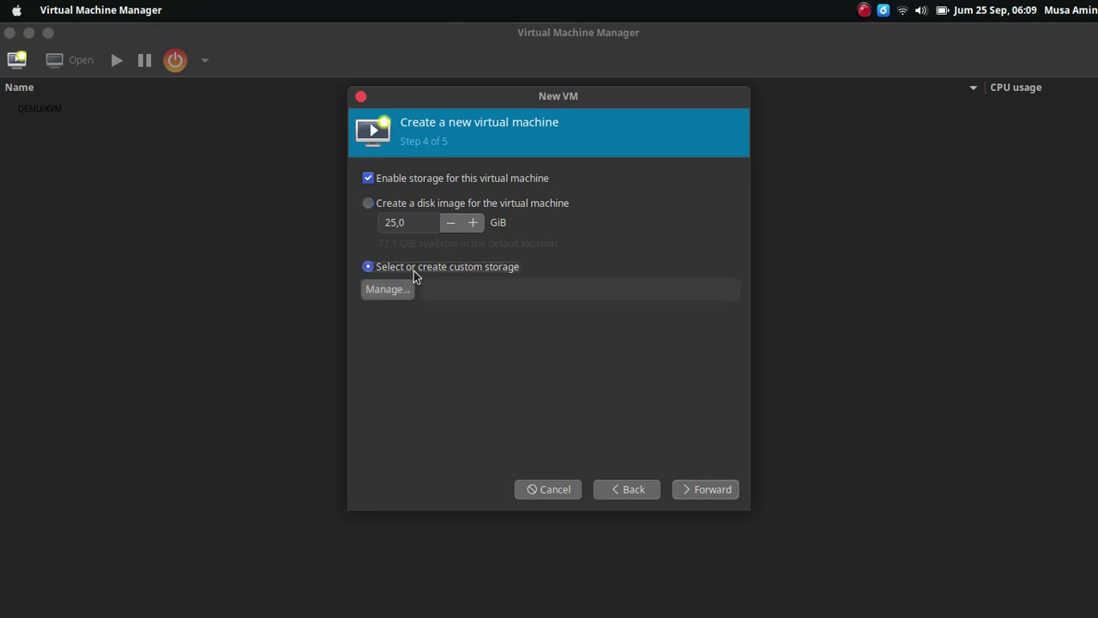
pyautogui.click(449, 295)
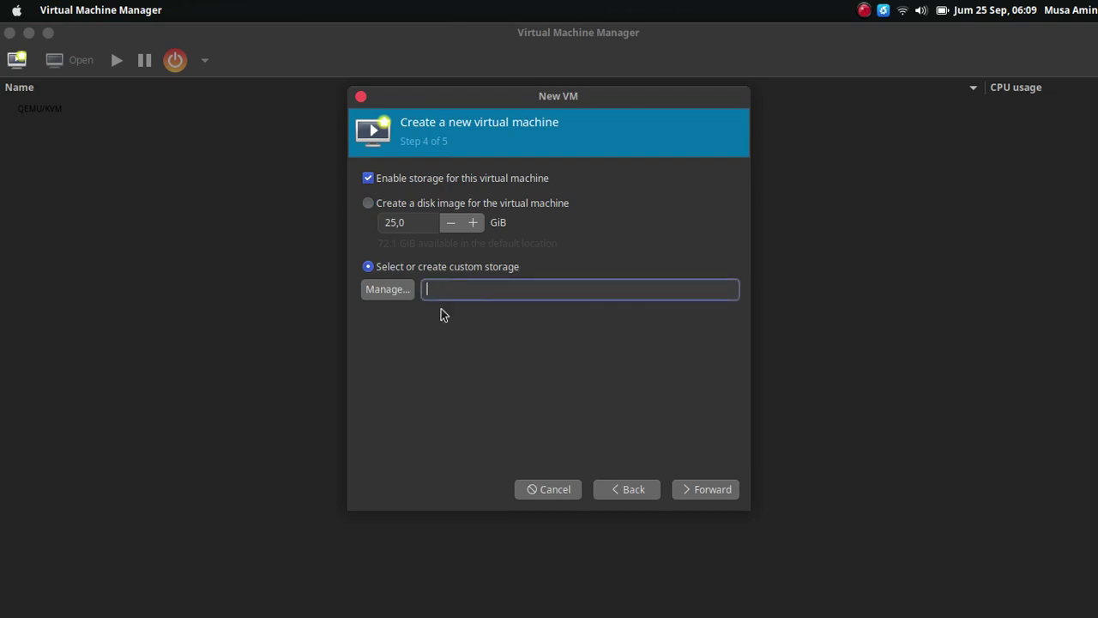
pyautogui.click(403, 292)
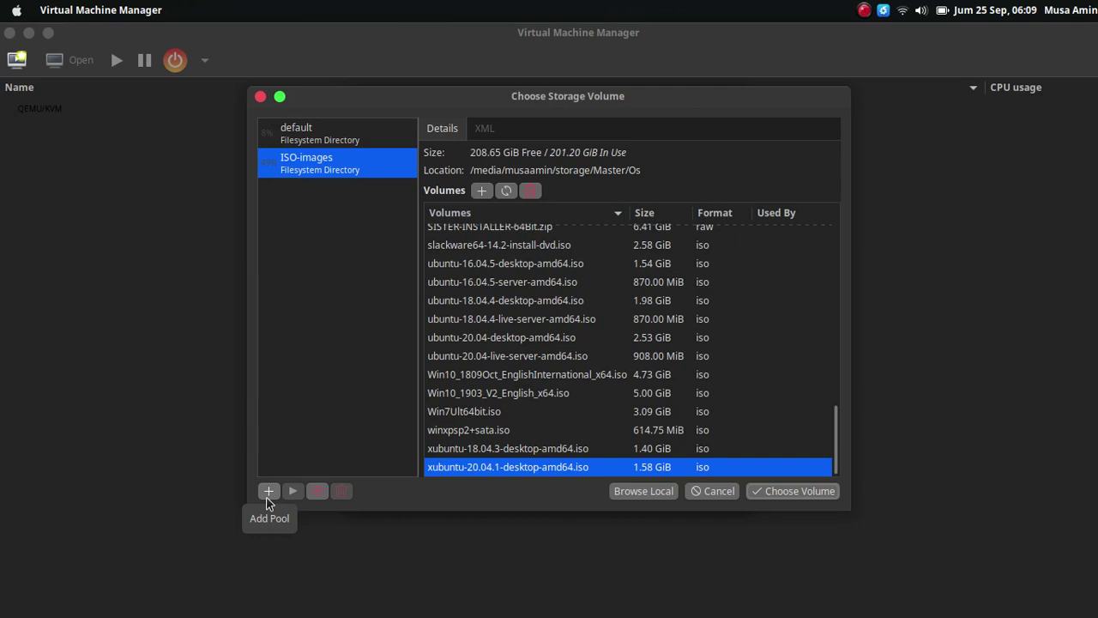
pyautogui.click(267, 497)
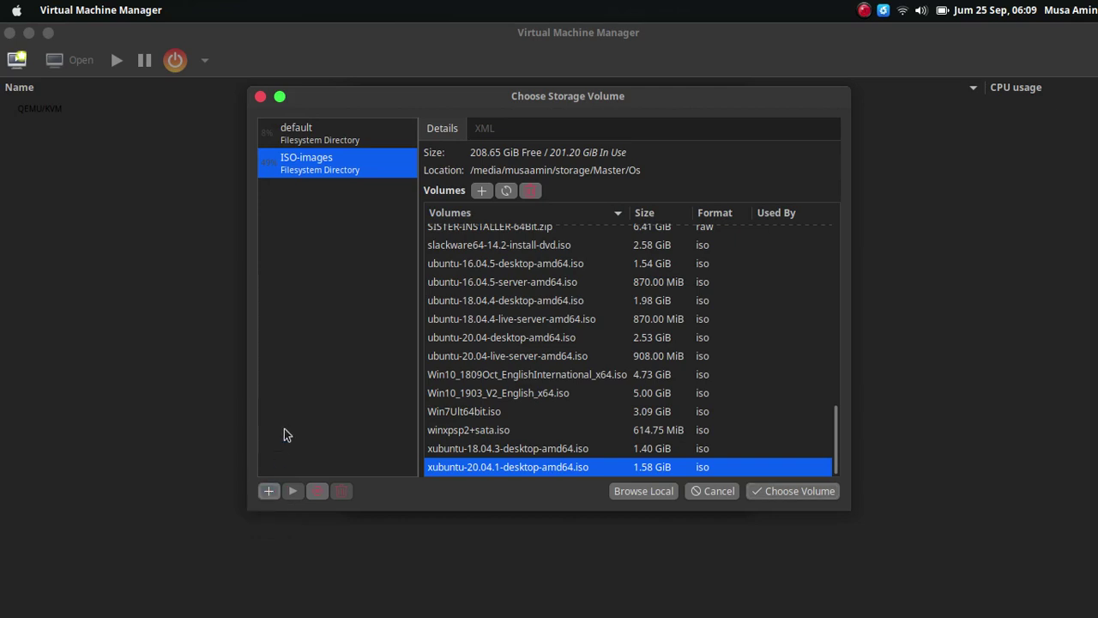
pyautogui.click(268, 491)
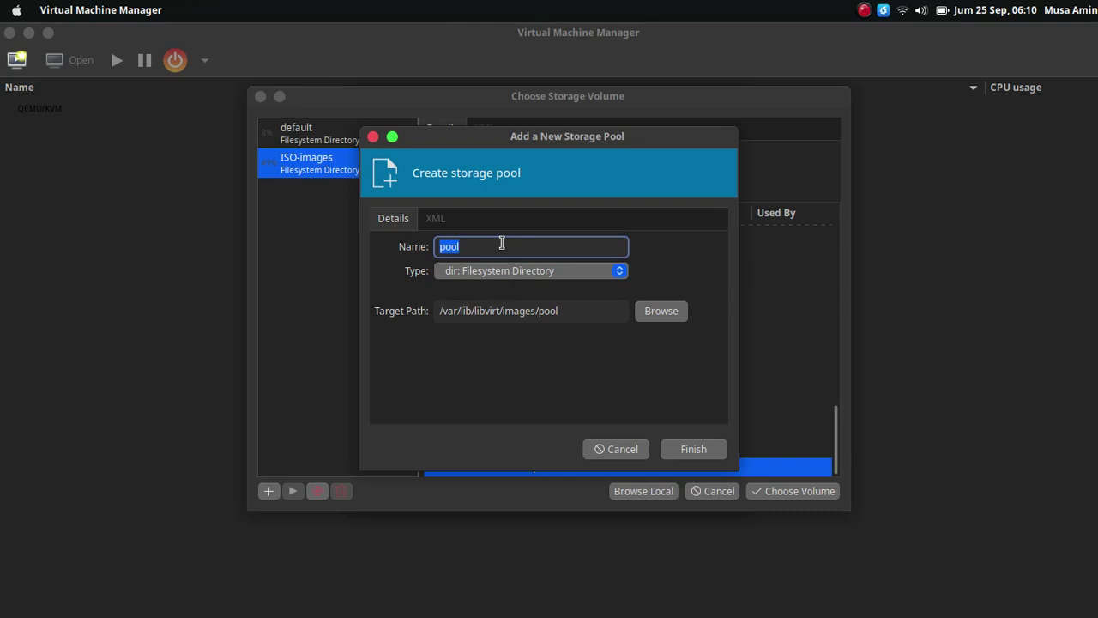
pyautogui.press('BackSpace')
pyautogui.write('Disk-images')
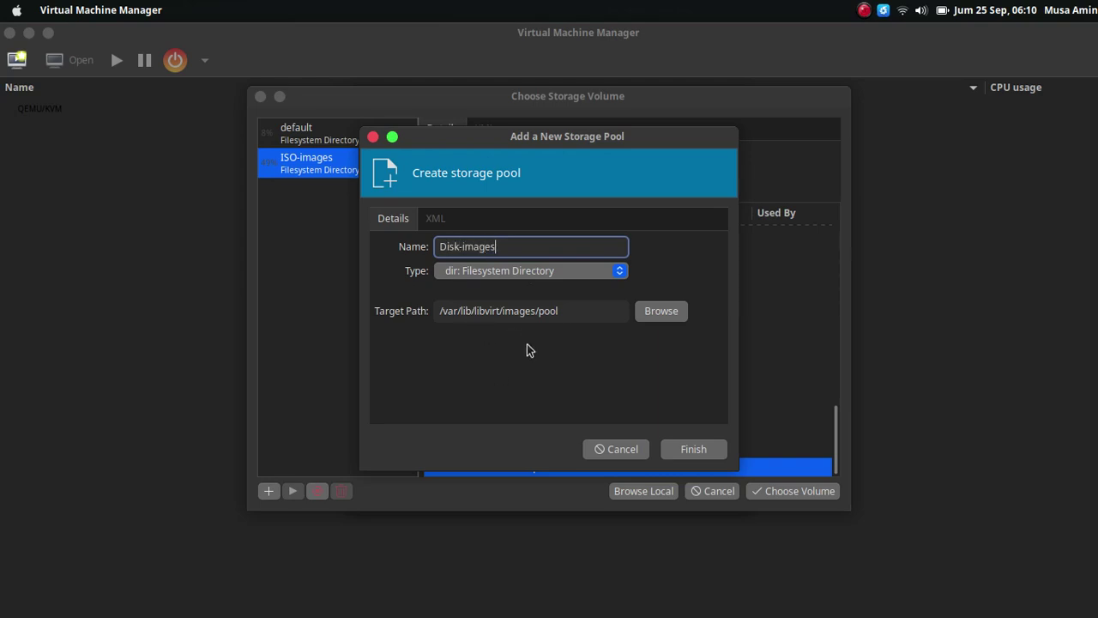
# Step: Set the Disk-images pool's target path to the kvm folder on the devops drive and create the pool
pyautogui.click(595, 311)
pyautogui.tripleClick(595, 311)
pyautogui.press('BackSpace')
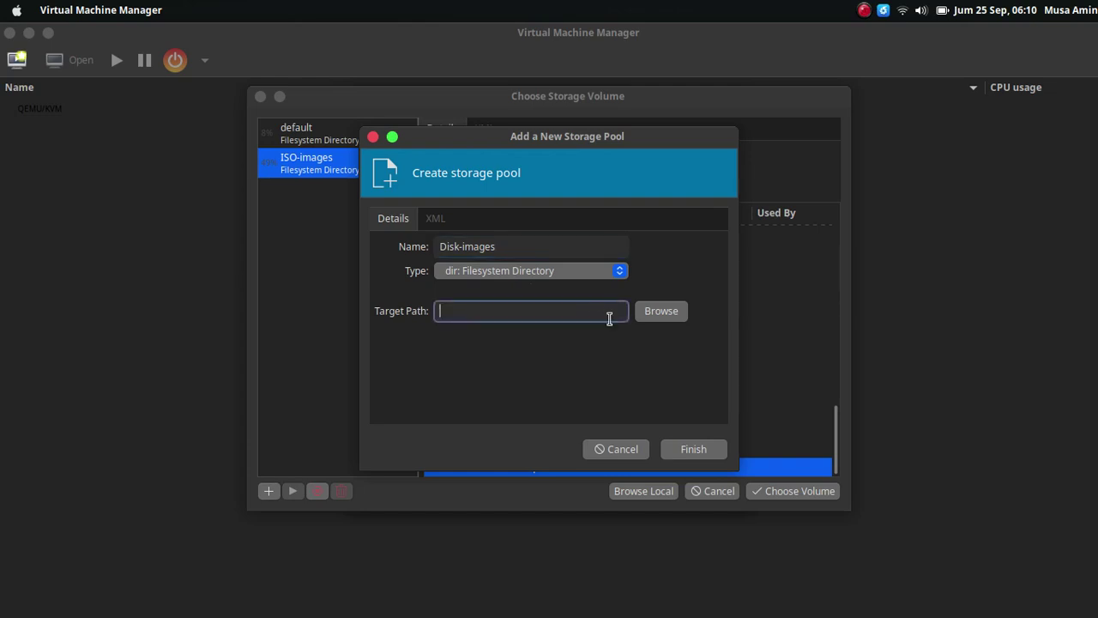
pyautogui.click(650, 317)
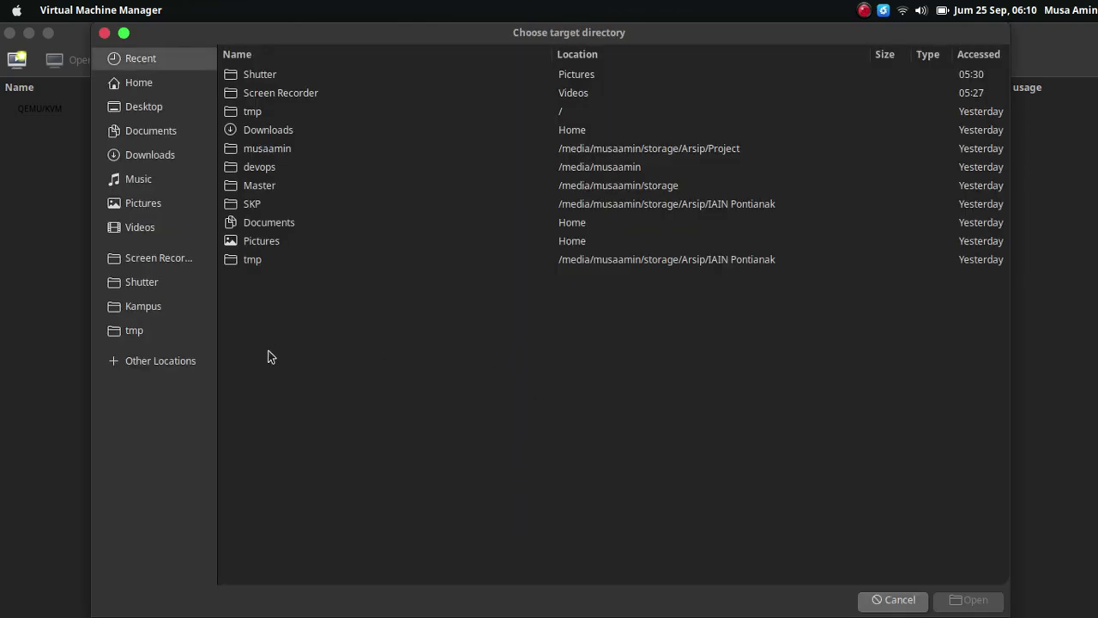
pyautogui.click(172, 367)
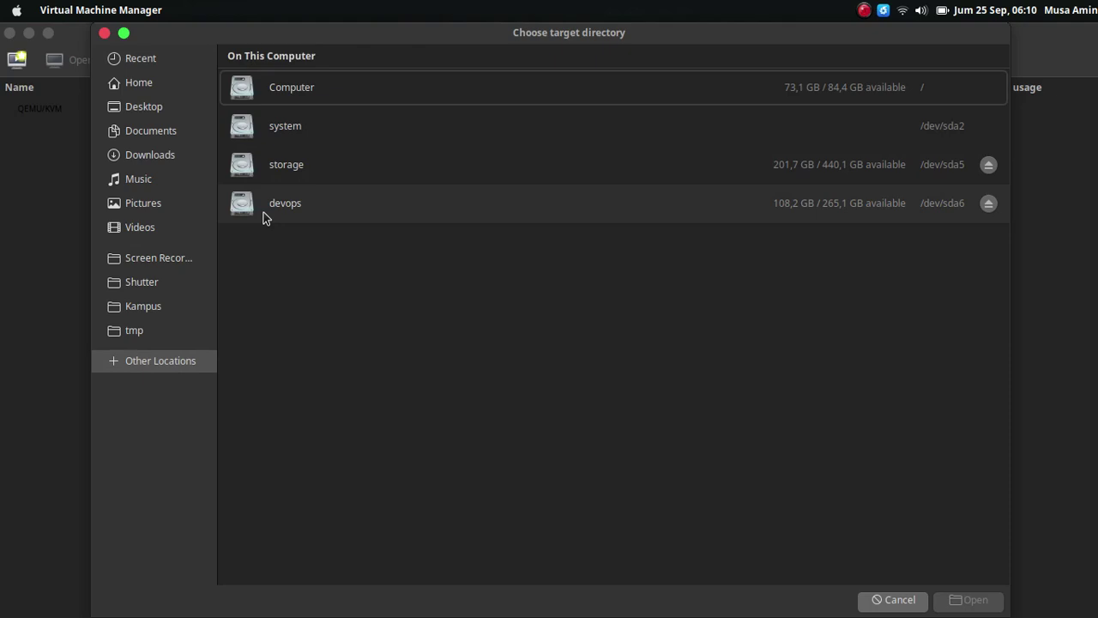
pyautogui.click(263, 218)
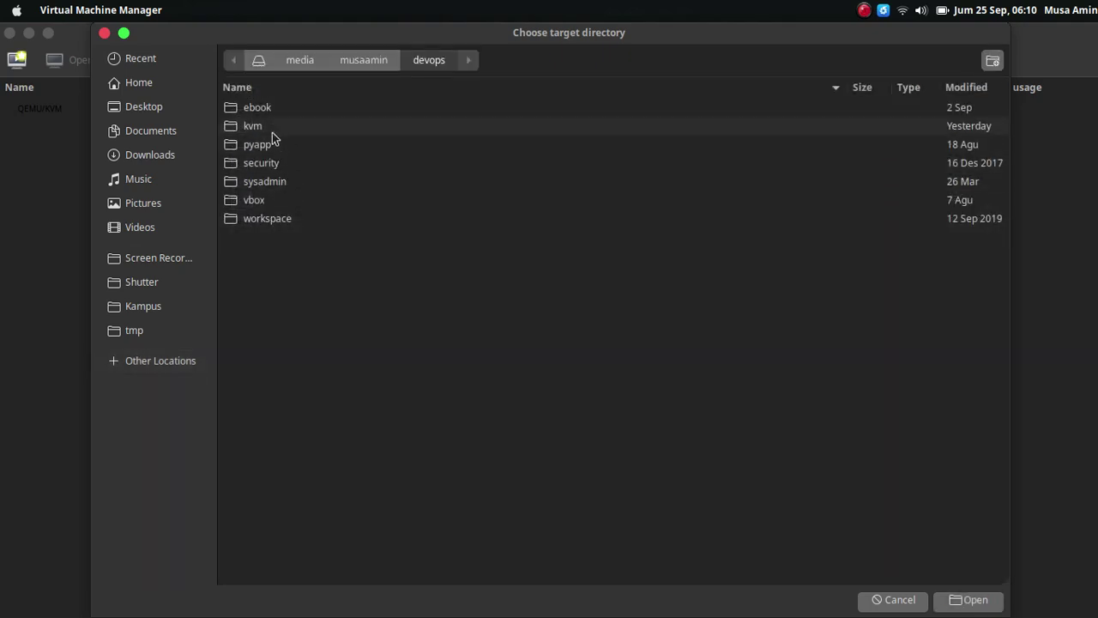
pyautogui.click(271, 129)
pyautogui.press('Return')
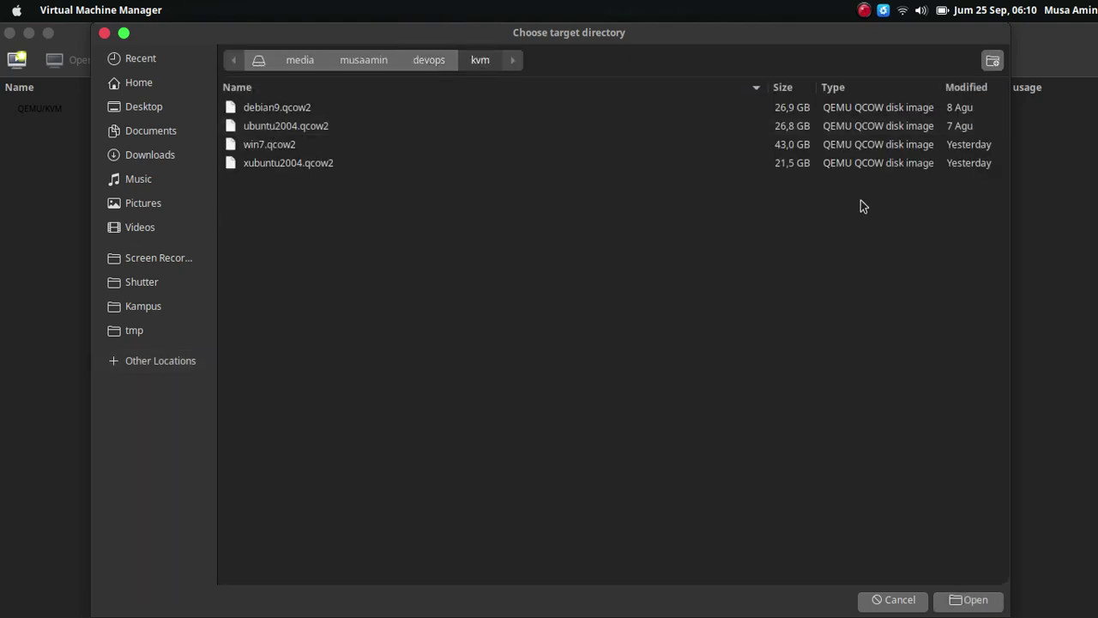
pyautogui.click(991, 601)
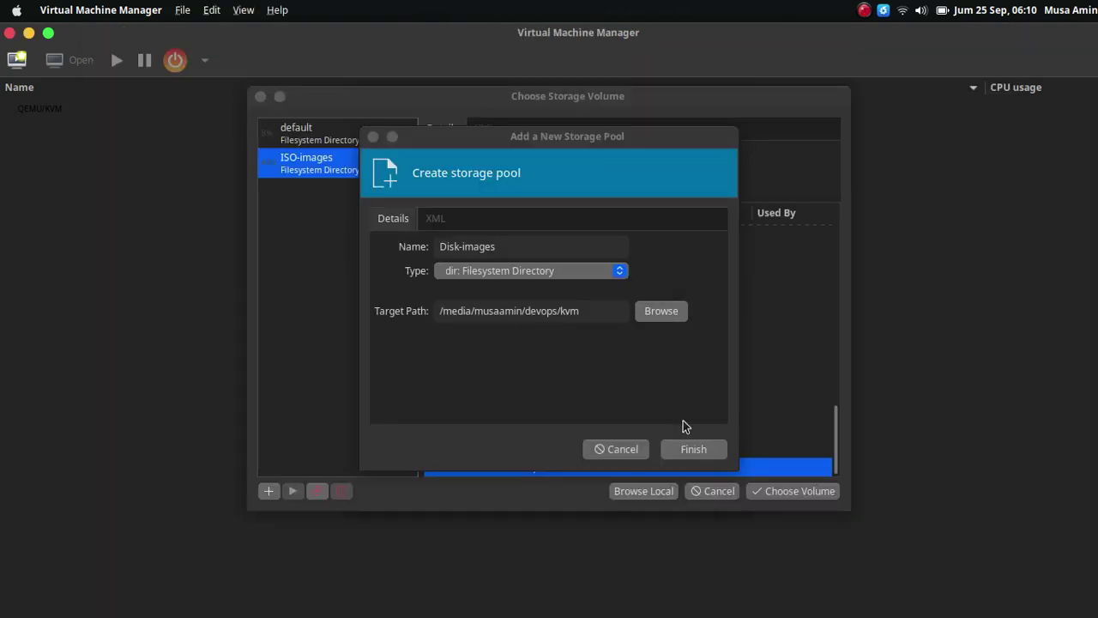
pyautogui.click(692, 450)
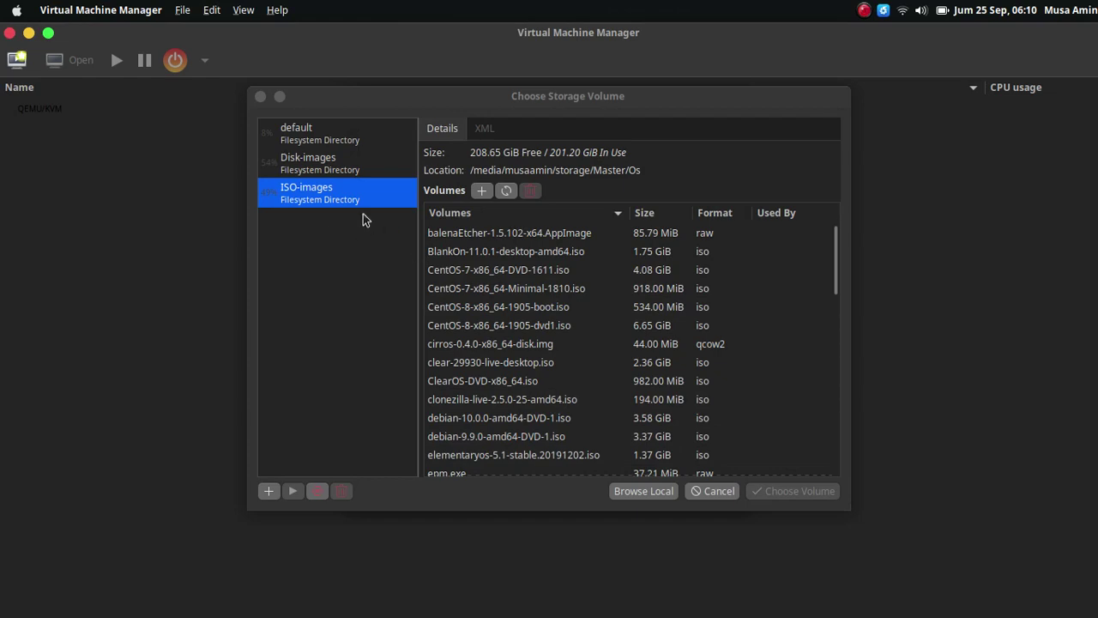
# Step: Start a new storage volume in the Disk-images pool and name it demo-xubuntu
pyautogui.click(337, 167)
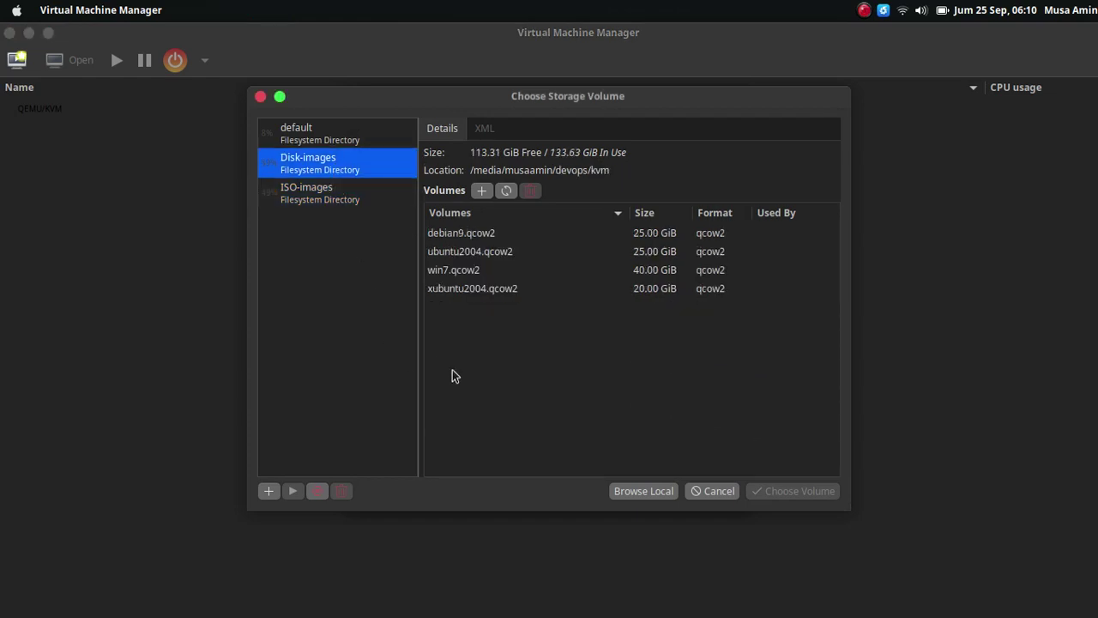
pyautogui.click(481, 190)
pyautogui.write('ubuntu20.04')
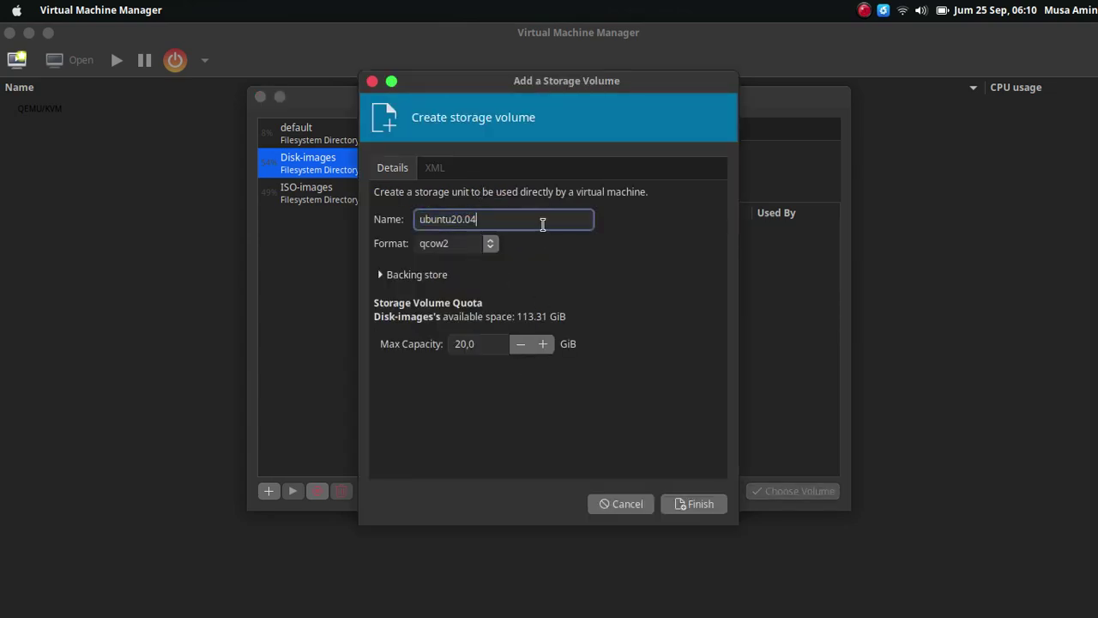
pyautogui.tripleClick(542, 224)
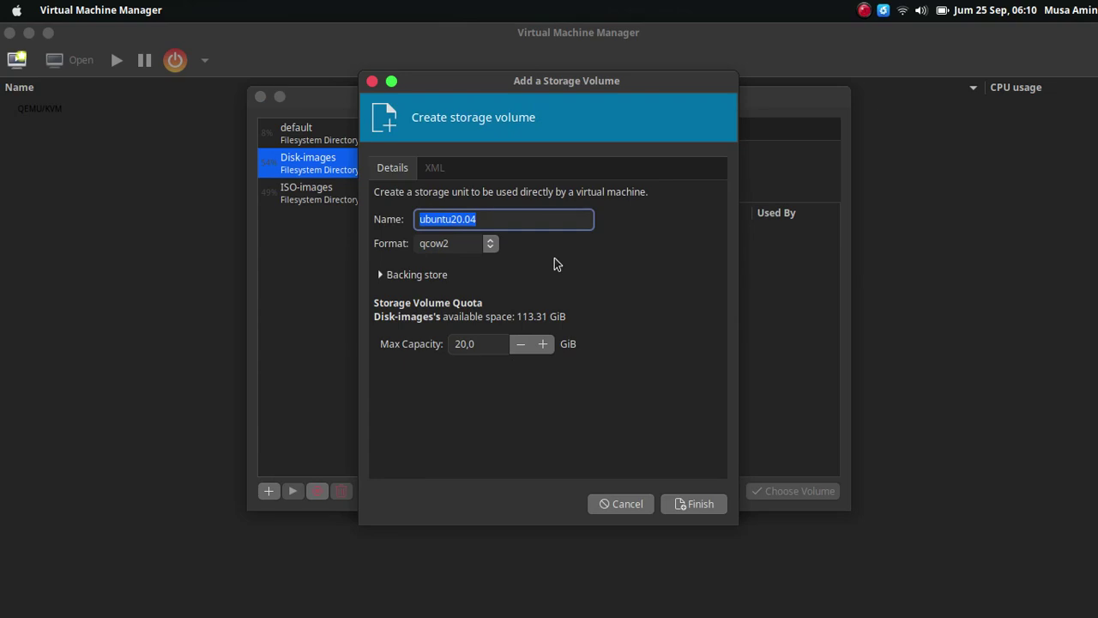
pyautogui.write('demo')
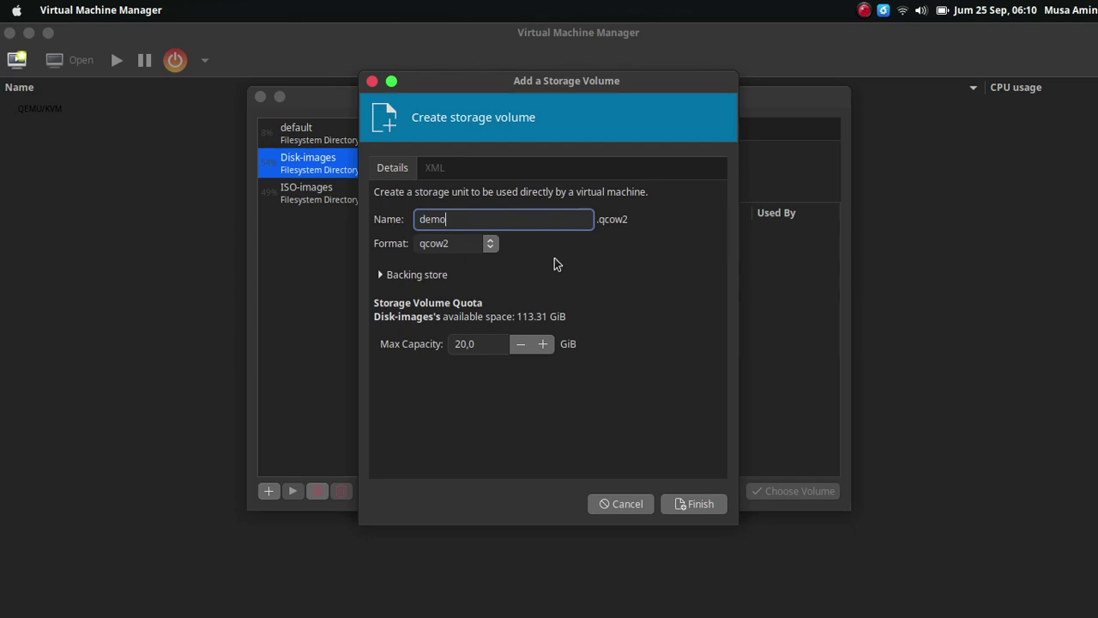
pyautogui.write('-ubuntux')
# Step: Keep the volume's qcow2 format and 20 GiB maximum capacity, and create it
pyautogui.click(491, 245)
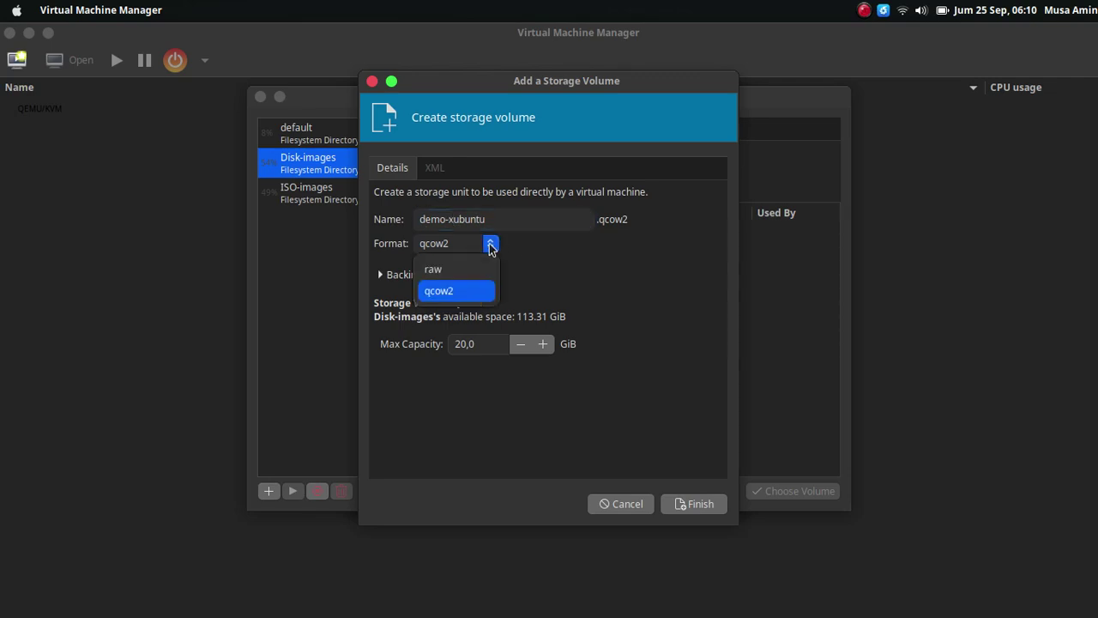
pyautogui.click(491, 248)
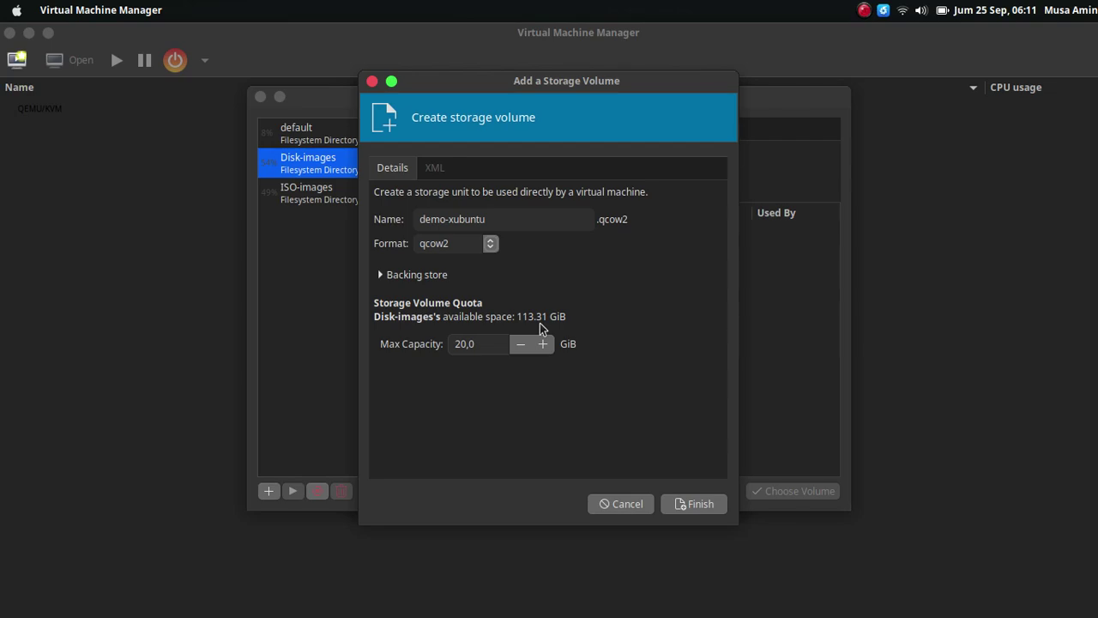
pyautogui.click(489, 343)
pyautogui.click(554, 223)
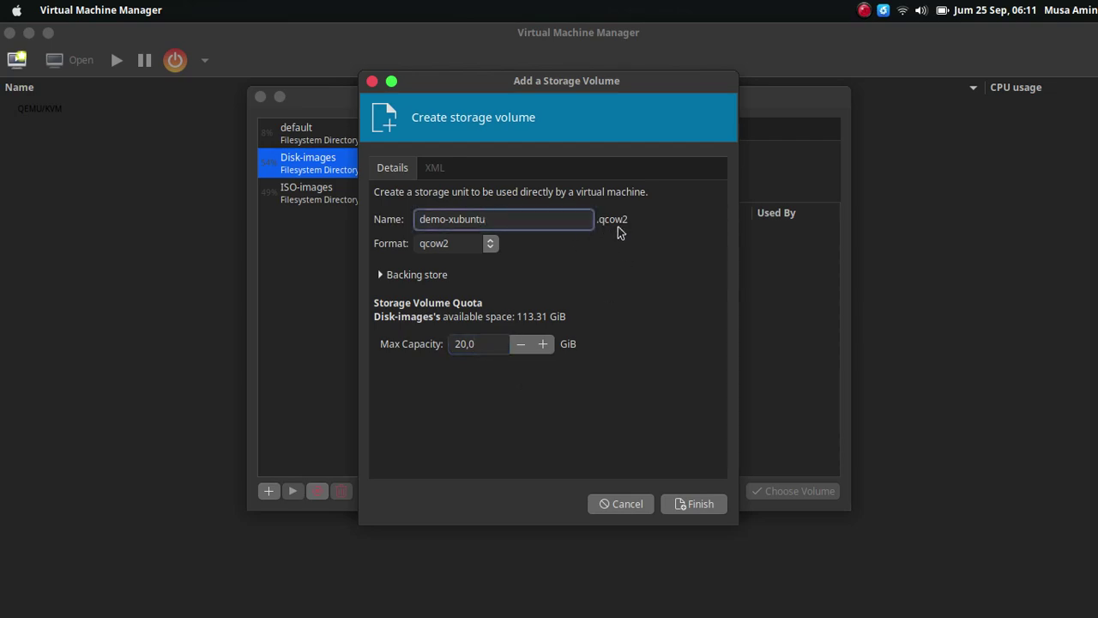
pyautogui.click(486, 343)
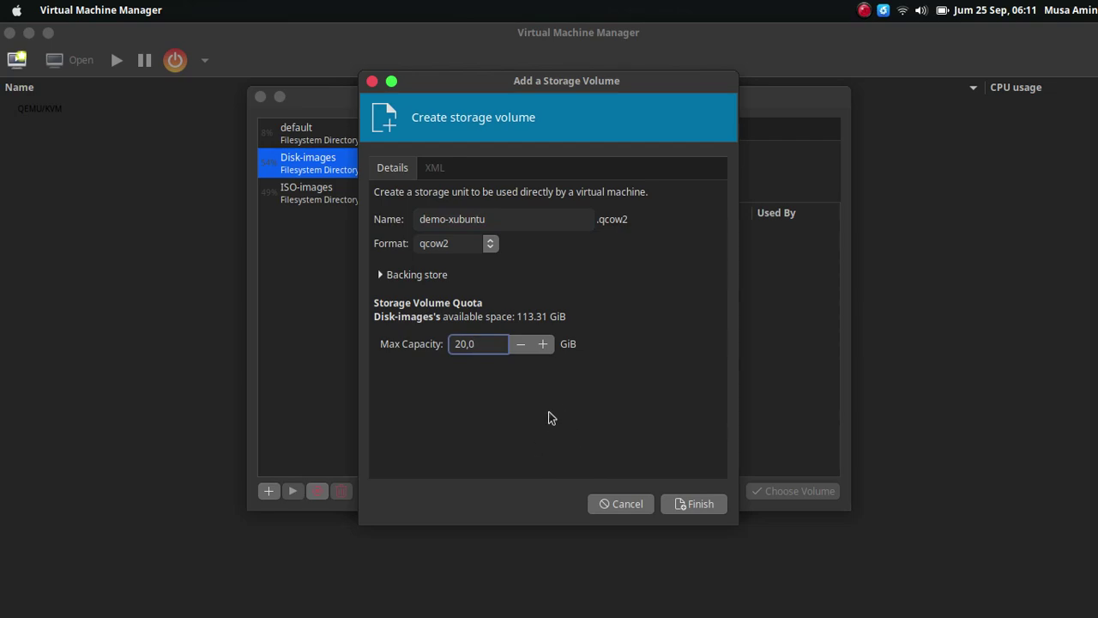
pyautogui.click(681, 508)
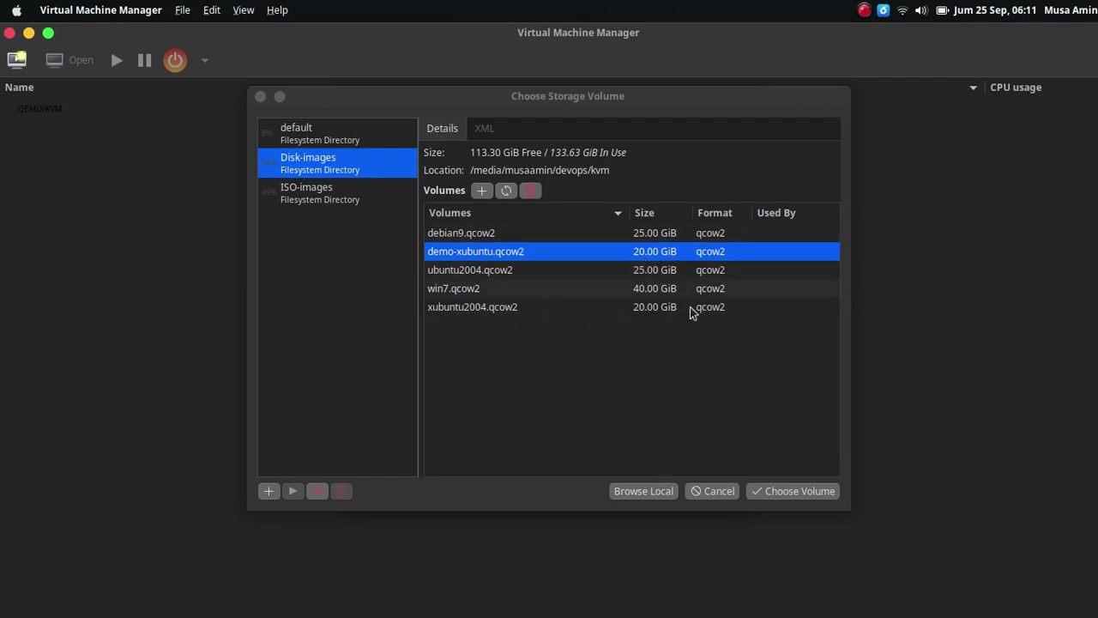
# Step: Use demo-xubuntu.qcow2 as the virtual machine's disk and finish the wizard to begin the installation
pyautogui.click(781, 490)
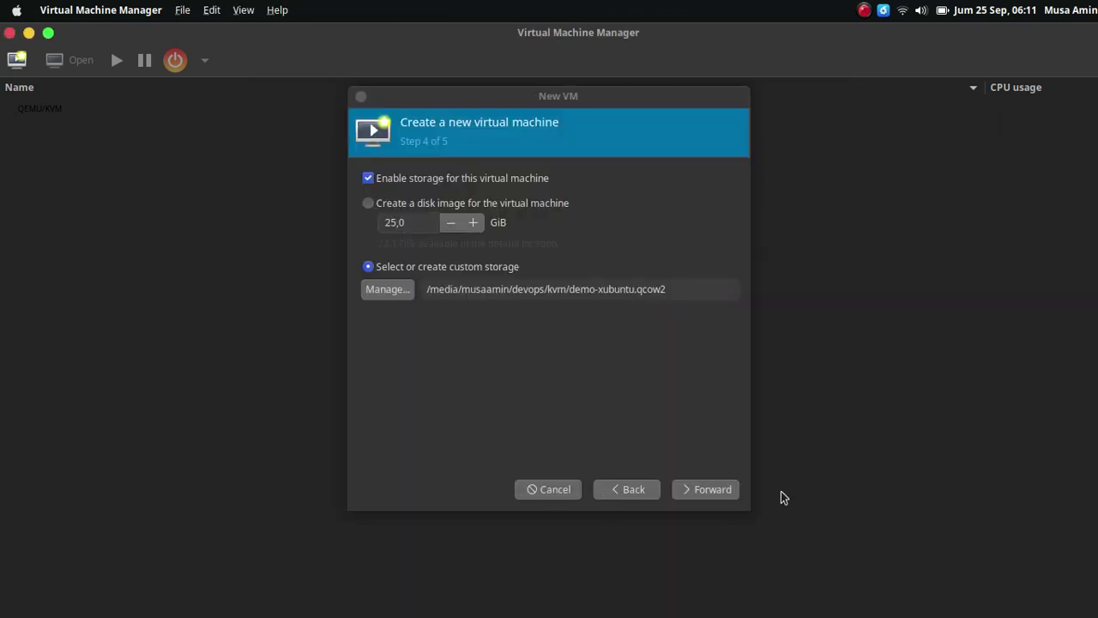
pyautogui.click(715, 489)
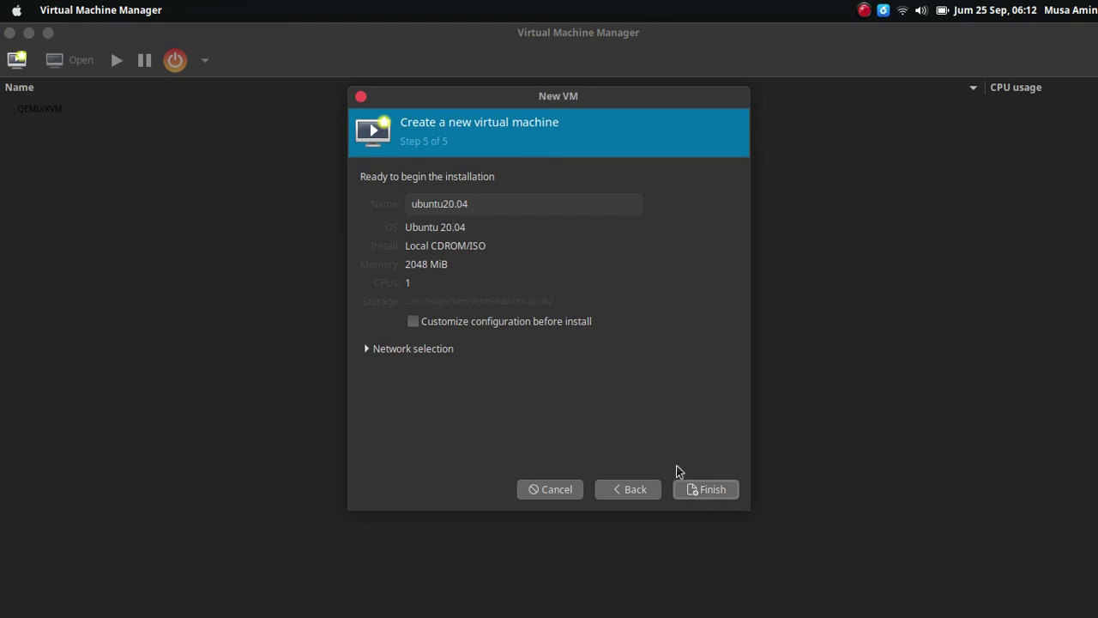
pyautogui.click(696, 493)
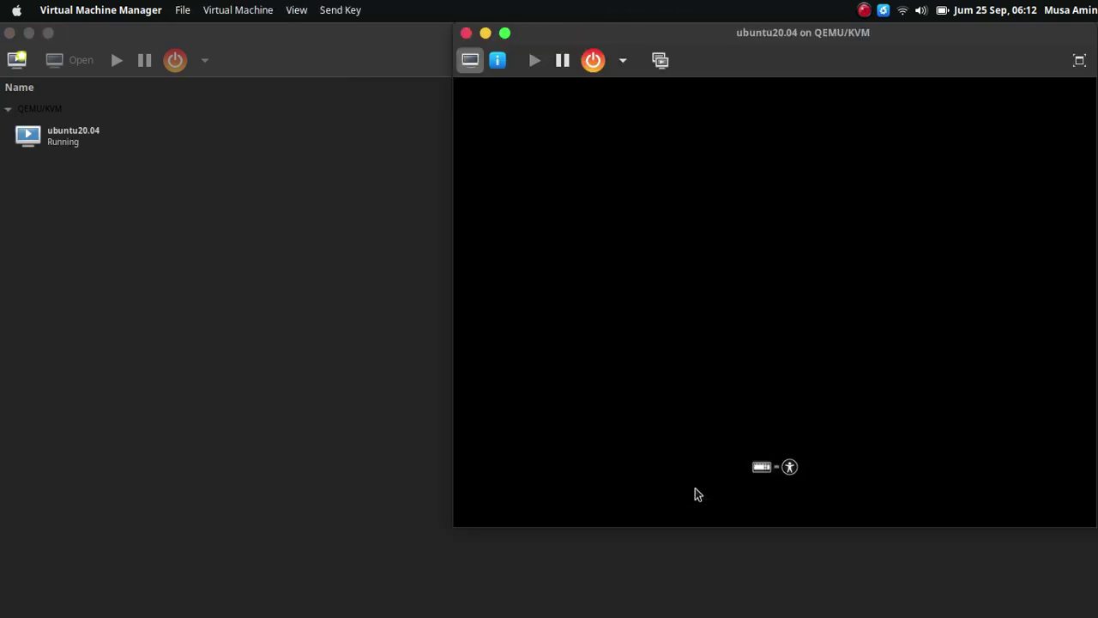
# Step: Reposition the virtual machine's console window and set its display scaling to Always
pyautogui.moveTo(764, 33); pyautogui.dragTo(570, 84)
pyautogui.click(597, 302)
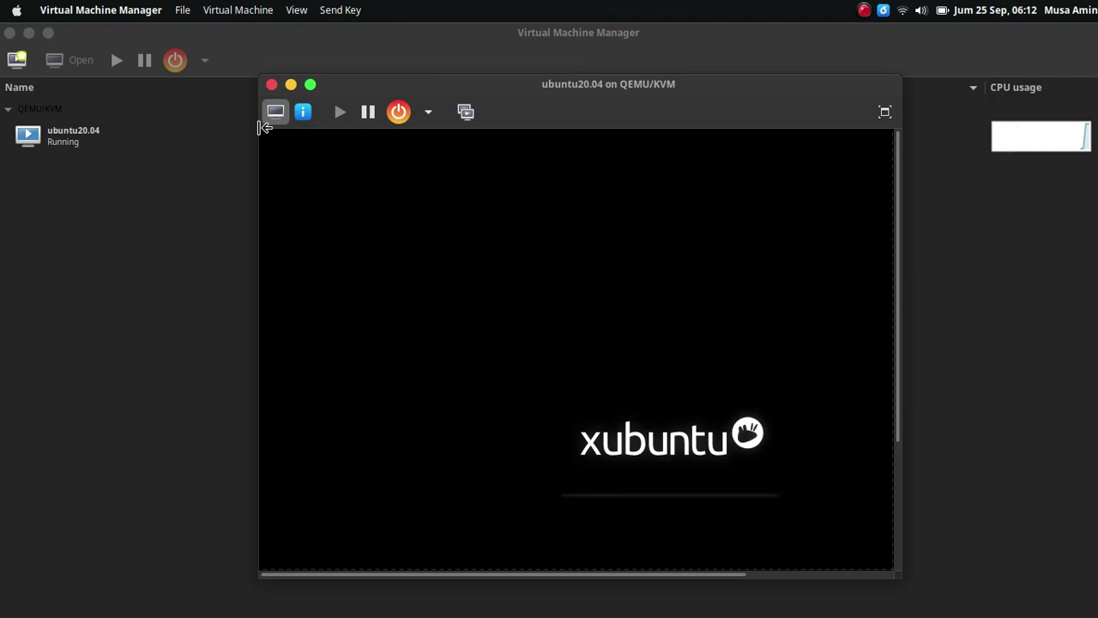
pyautogui.click(294, 14)
pyautogui.moveTo(365, 139)
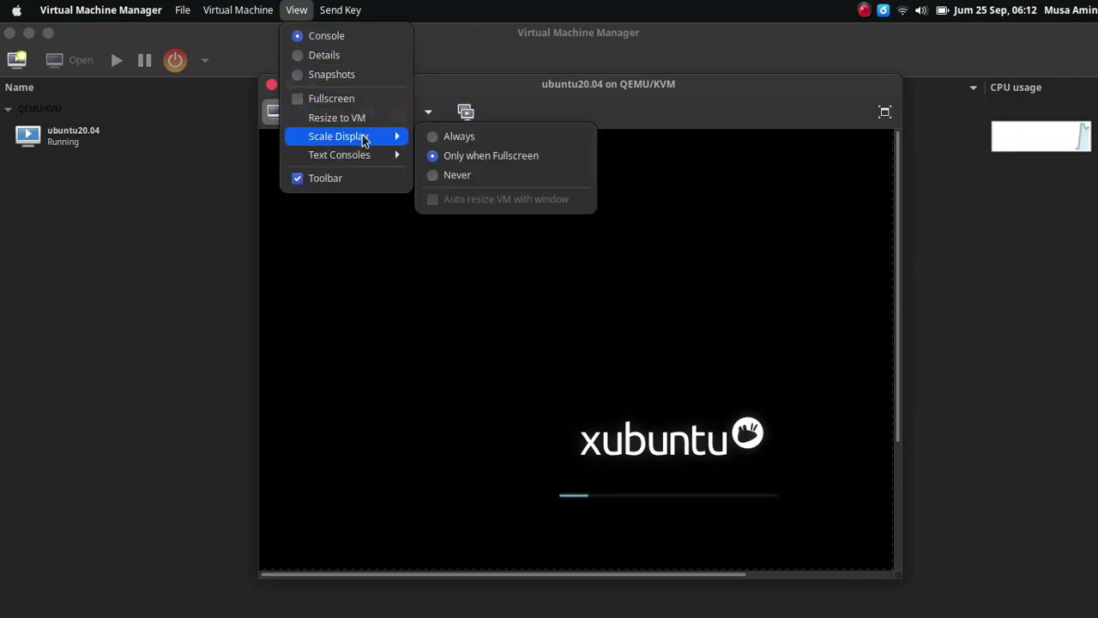
pyautogui.click(429, 136)
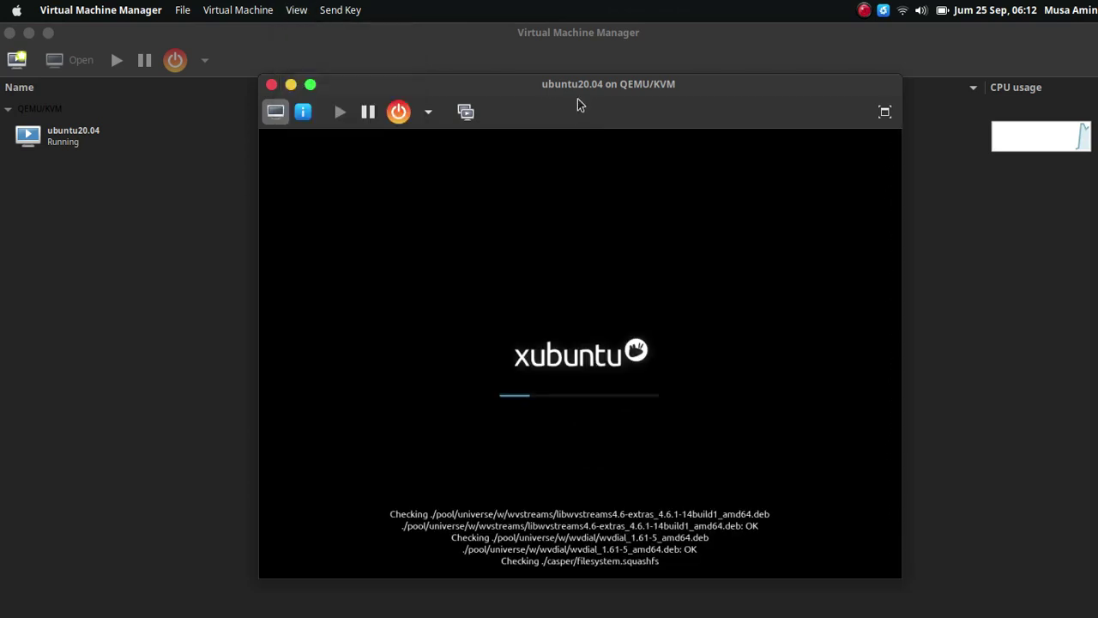
pyautogui.moveTo(577, 88); pyautogui.dragTo(545, 78)
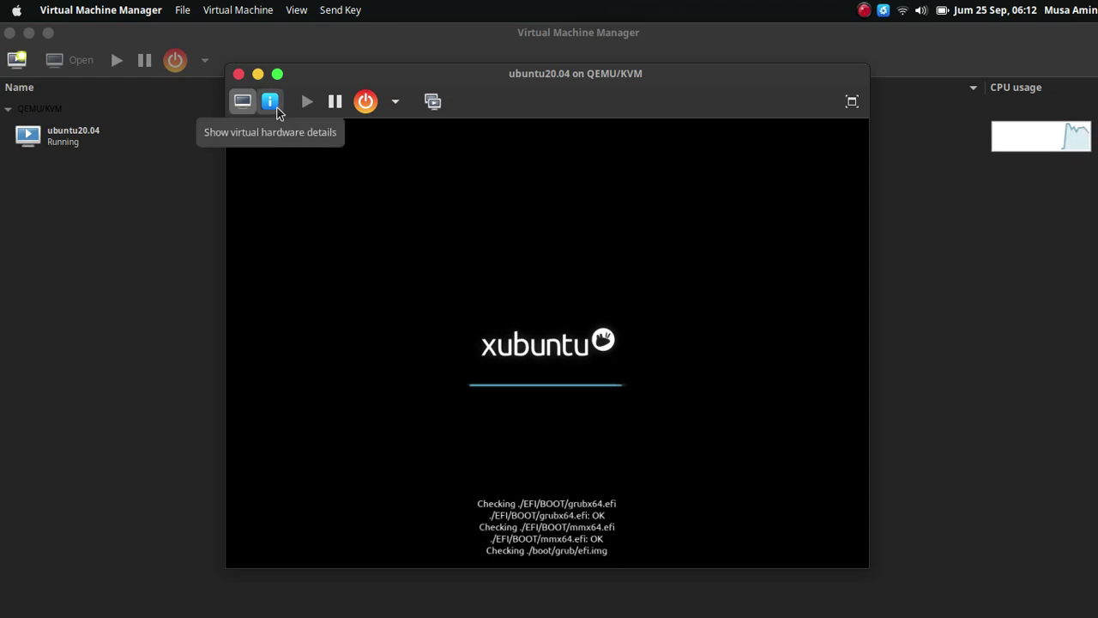
# Step: Show the virtual machine's hardware details and view the options for adding new virtual hardware, then cancel without adding any
pyautogui.click(277, 112)
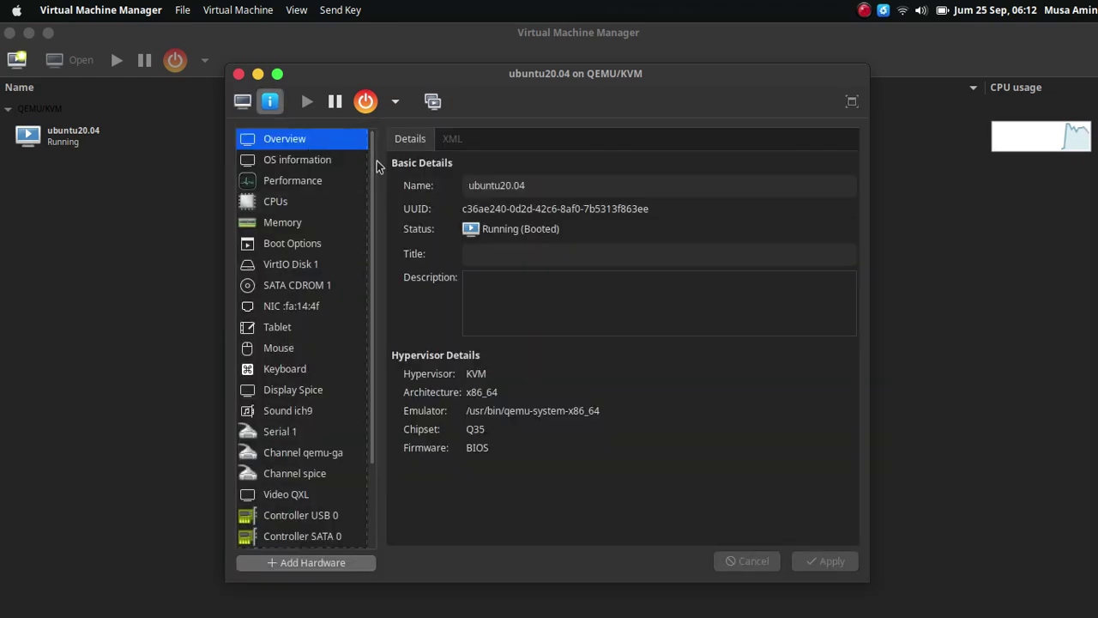
pyautogui.moveTo(380, 167); pyautogui.dragTo(372, 140)
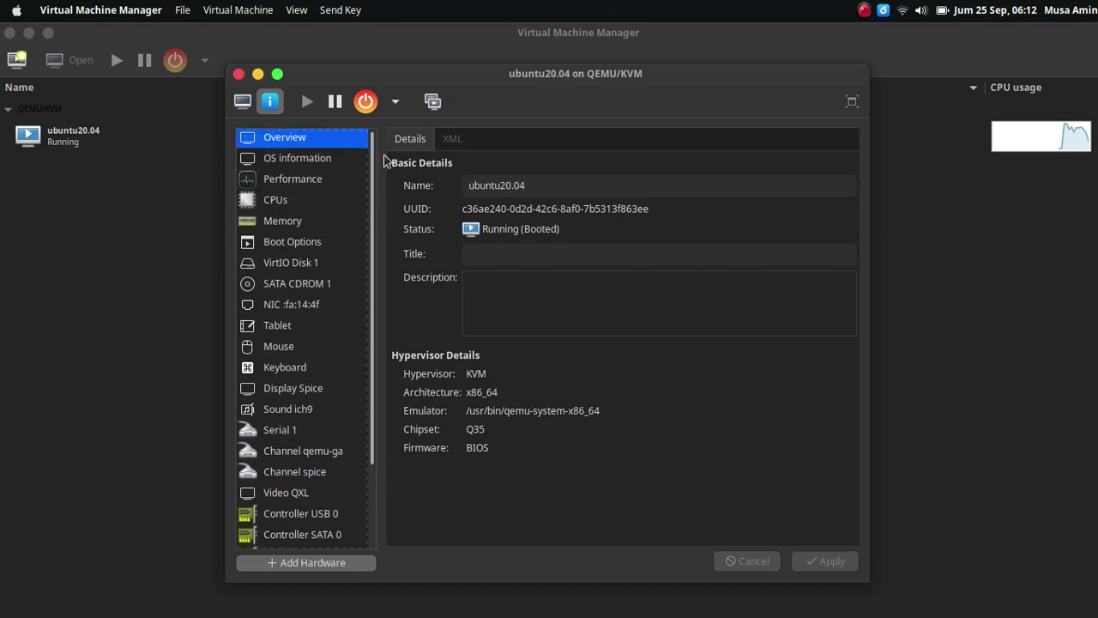
pyautogui.click(304, 563)
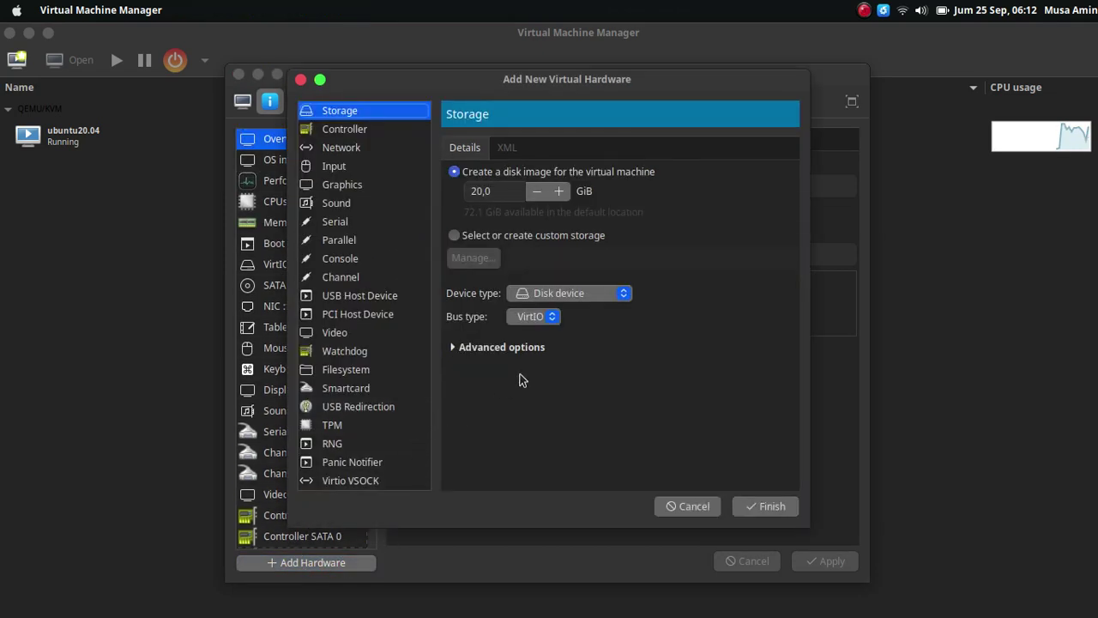
pyautogui.click(691, 506)
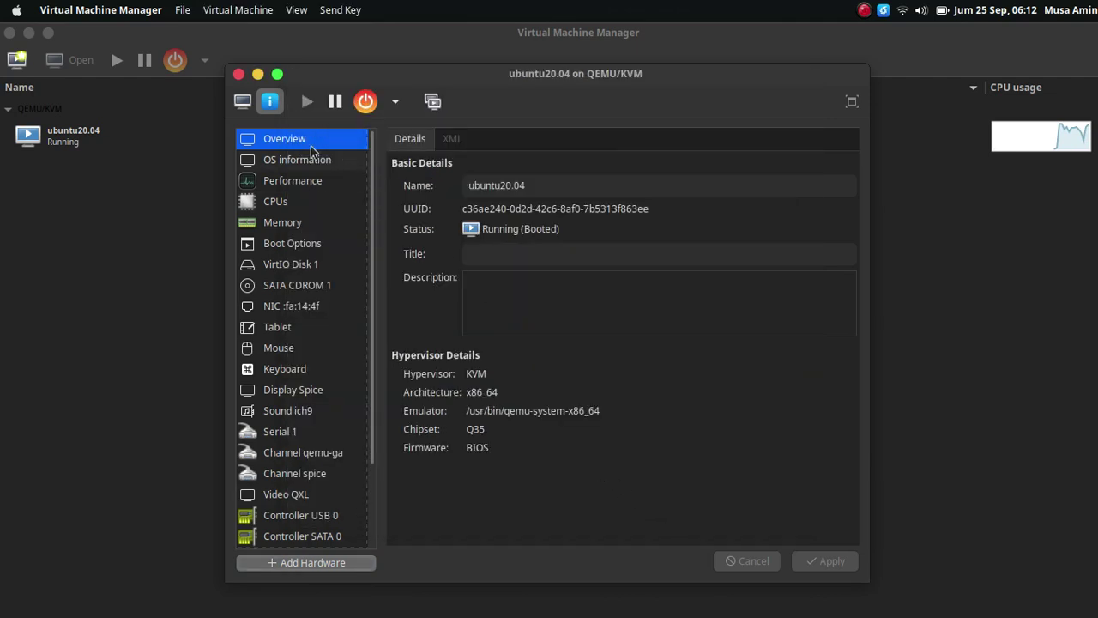
# Step: Review the virtual machine's OS information, performance, CPU and memory settings, and return to its graphical console
pyautogui.click(276, 161)
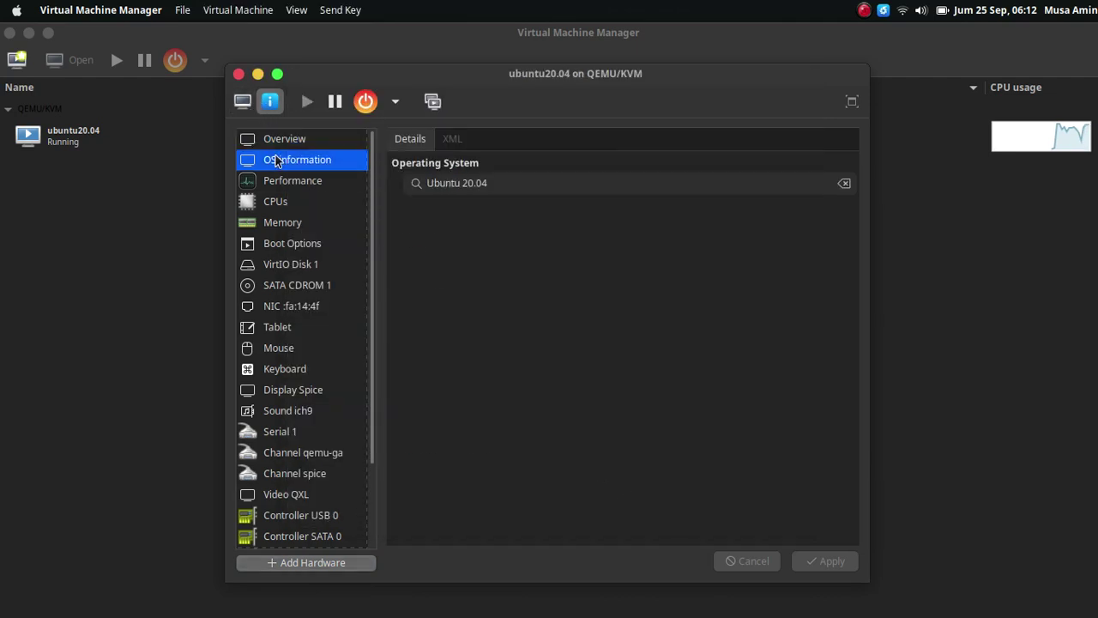
pyautogui.click(284, 181)
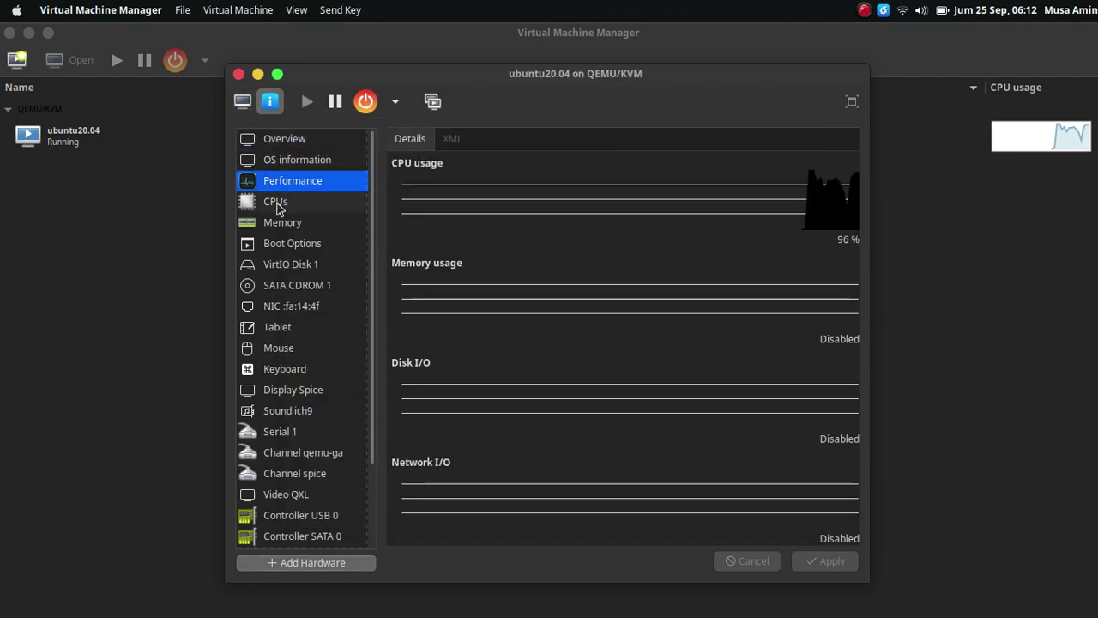
pyautogui.click(278, 206)
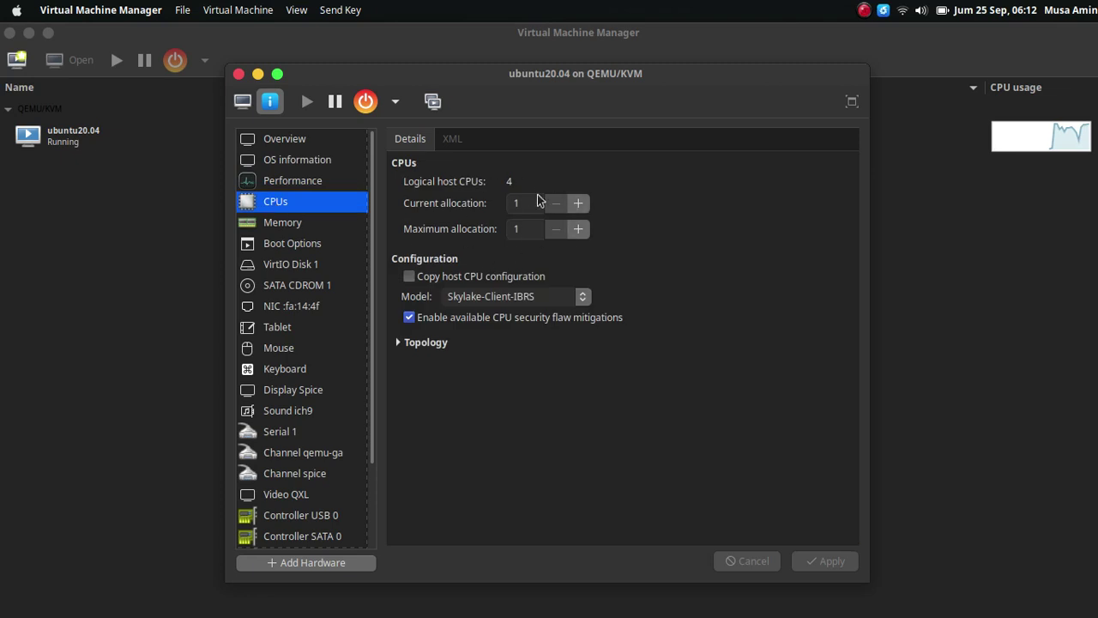
pyautogui.click(265, 230)
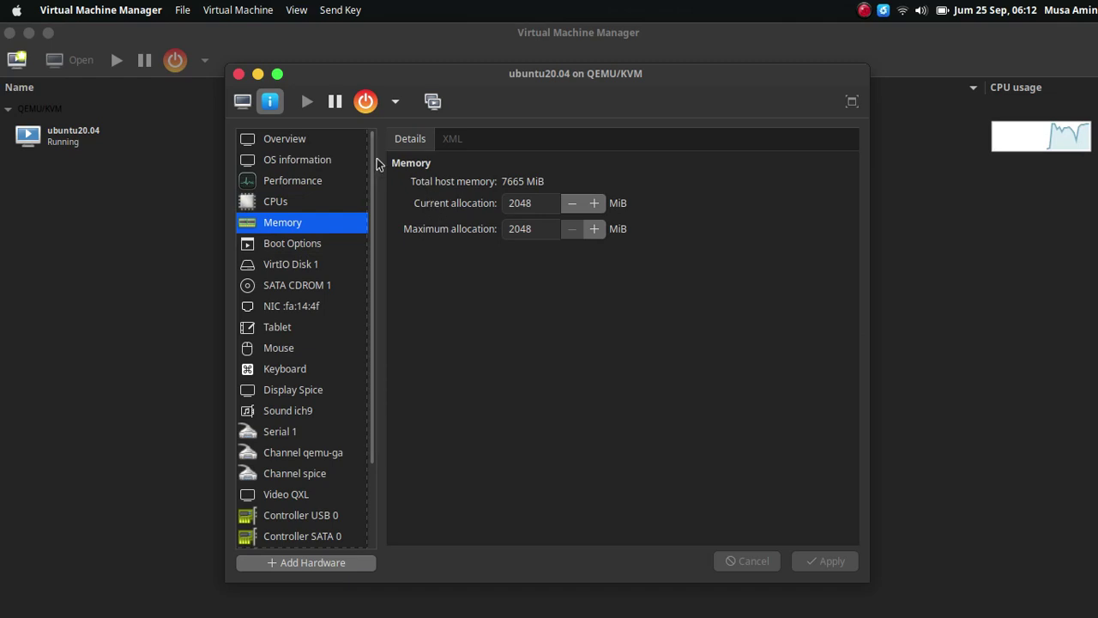
pyautogui.click(294, 146)
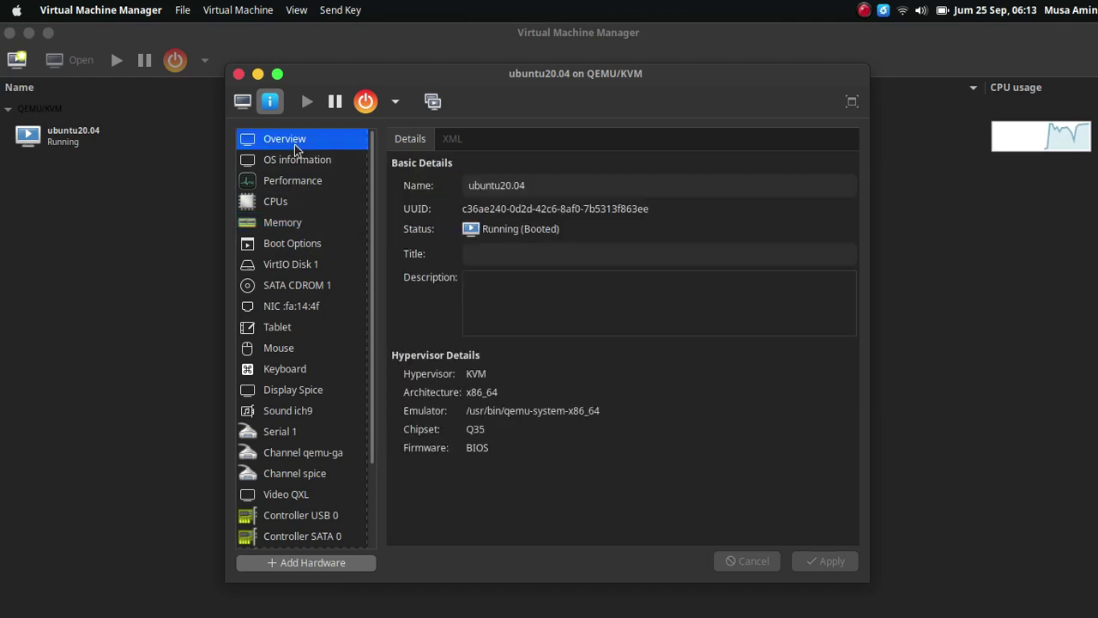
pyautogui.click(243, 103)
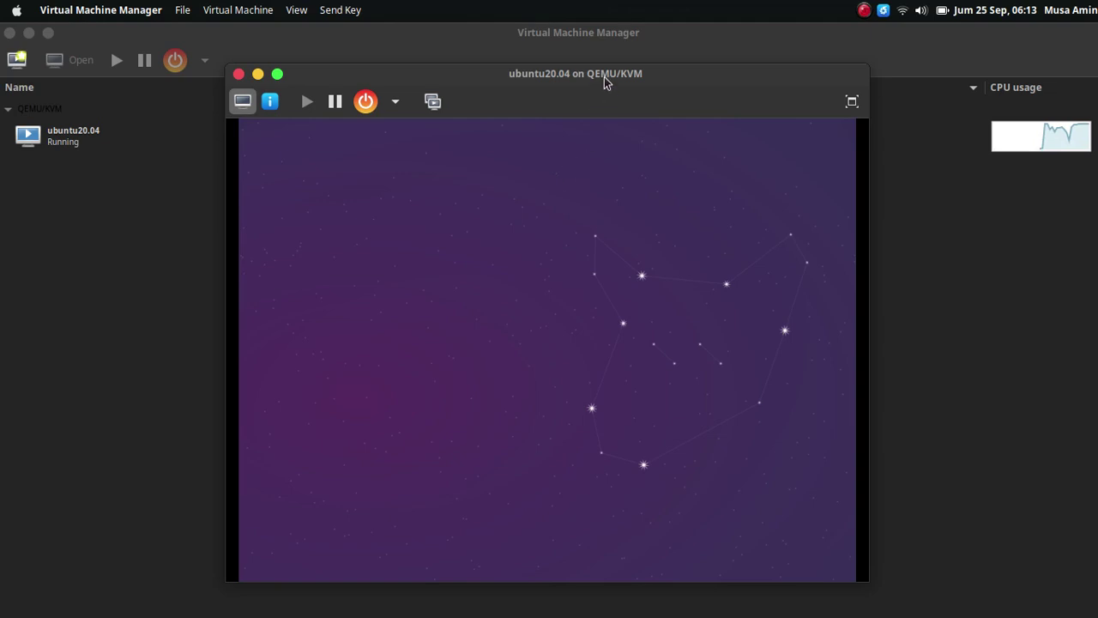
# Step: View the host's network connection information, then return to the virtual machine's console and start the Xubuntu live session
pyautogui.click(905, 17)
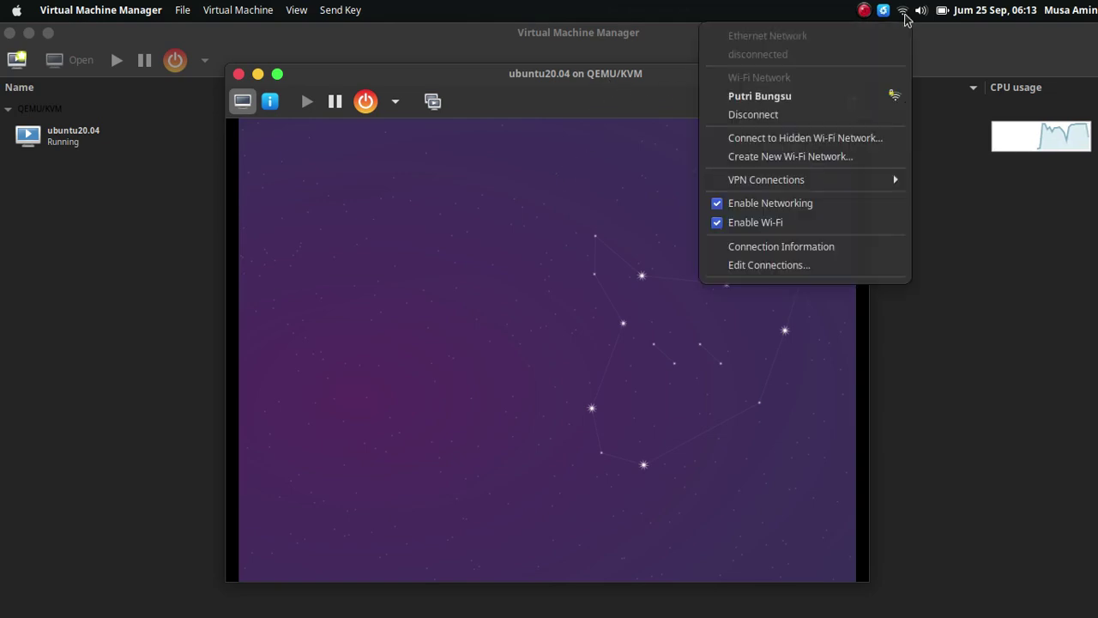
pyautogui.click(558, 95)
pyautogui.click(902, 18)
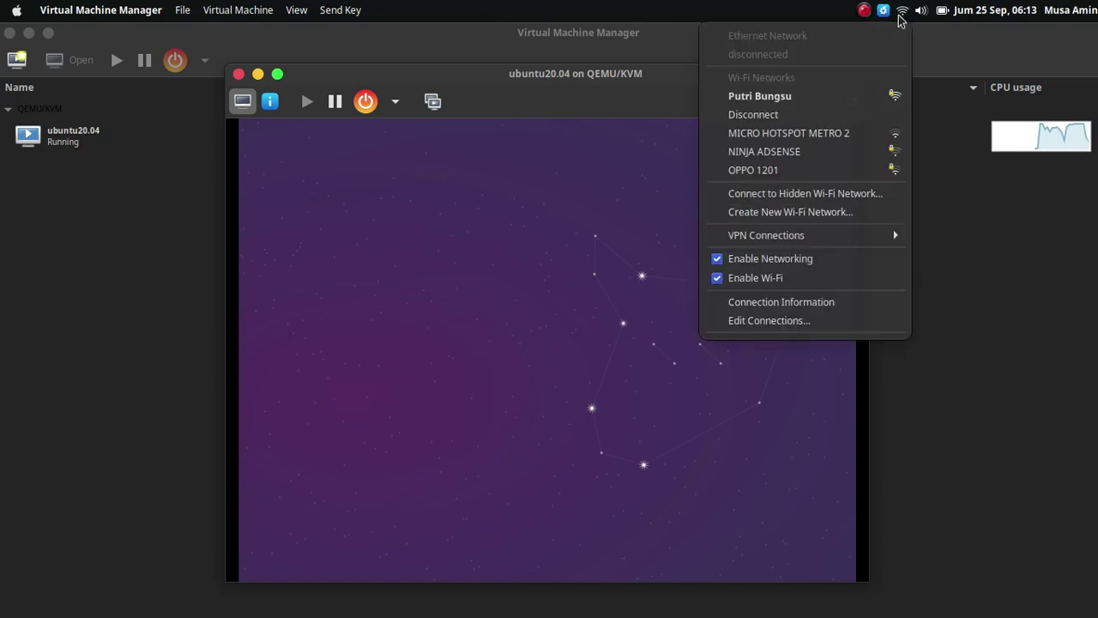
pyautogui.click(601, 90)
pyautogui.click(903, 10)
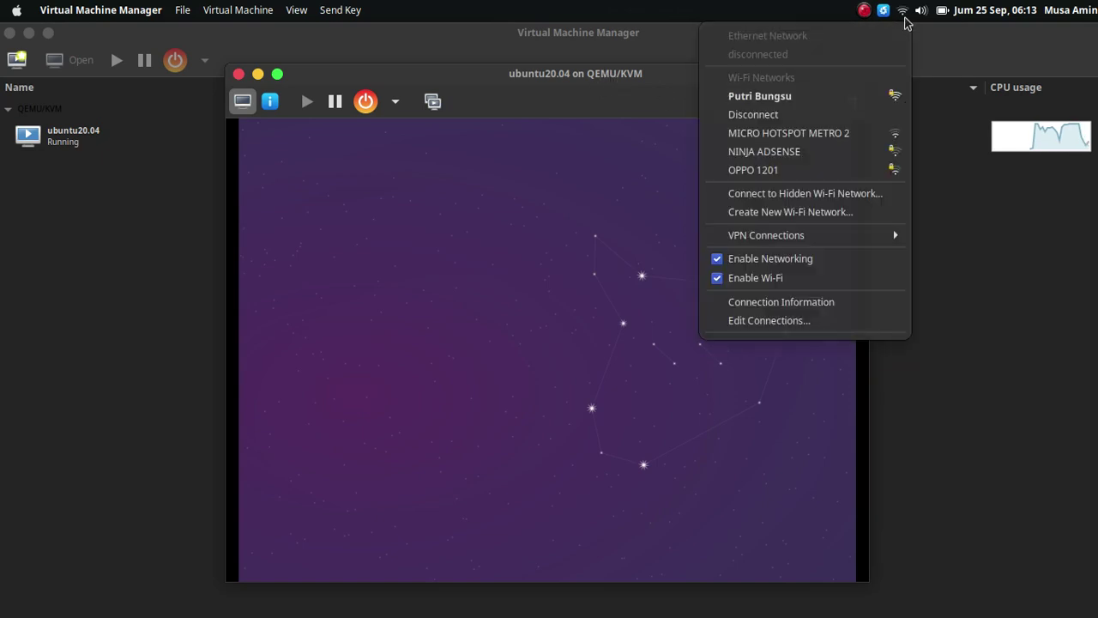
pyautogui.click(824, 307)
pyautogui.moveTo(623, 120); pyautogui.dragTo(663, 110)
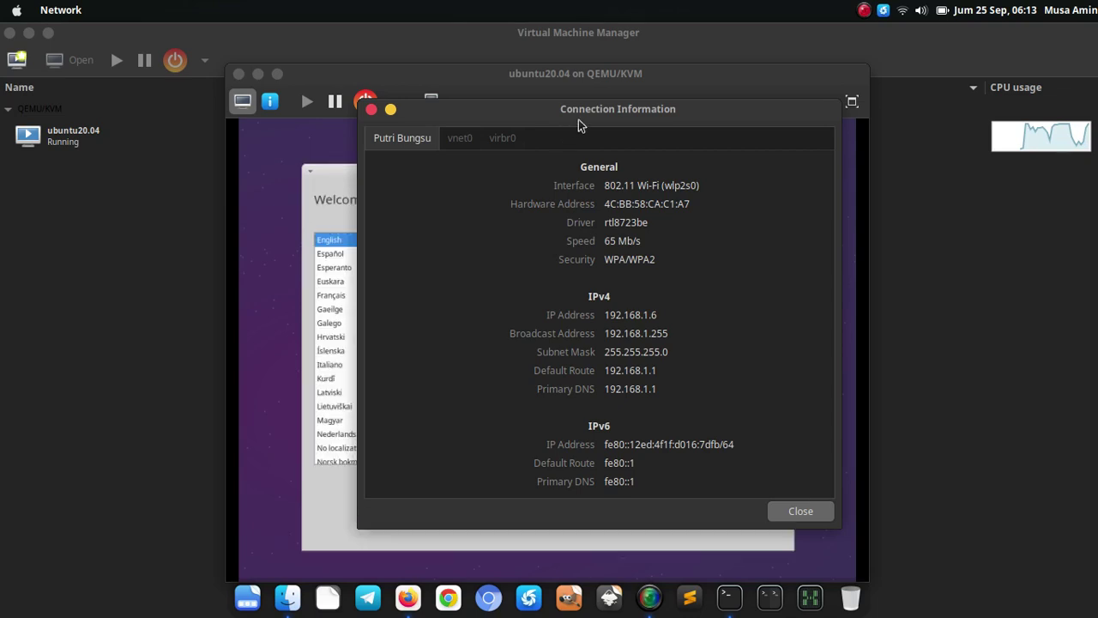
pyautogui.click(327, 221)
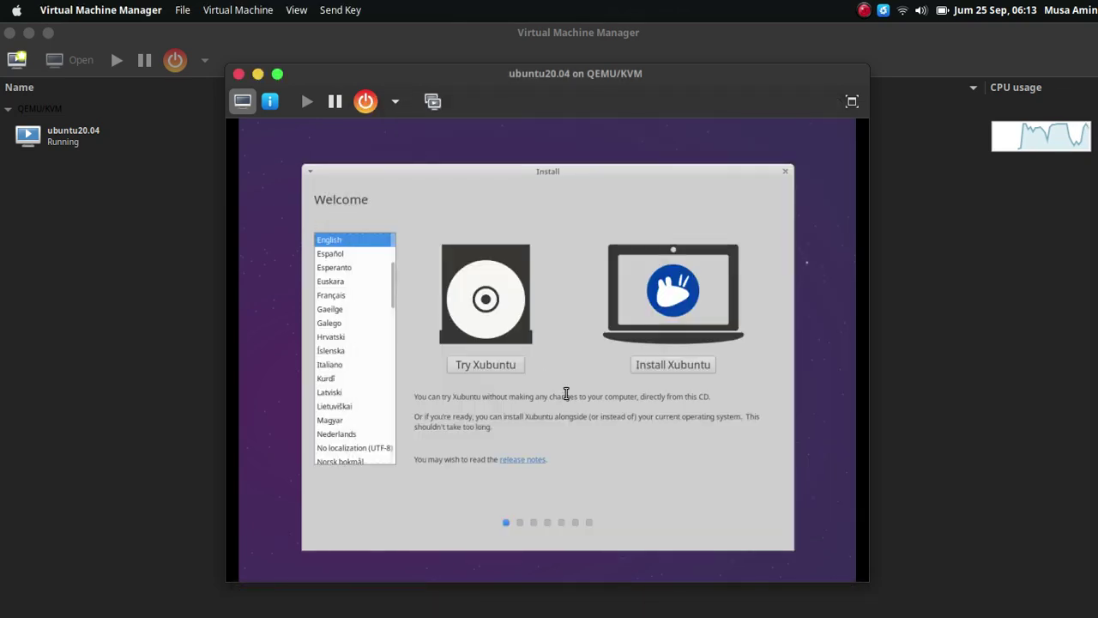
# Step: Reopen the host's connection information, compare the vnet0 and virbr0 interfaces, check virbr0's IP address, and close it
pyautogui.click(903, 12)
pyautogui.click(781, 301)
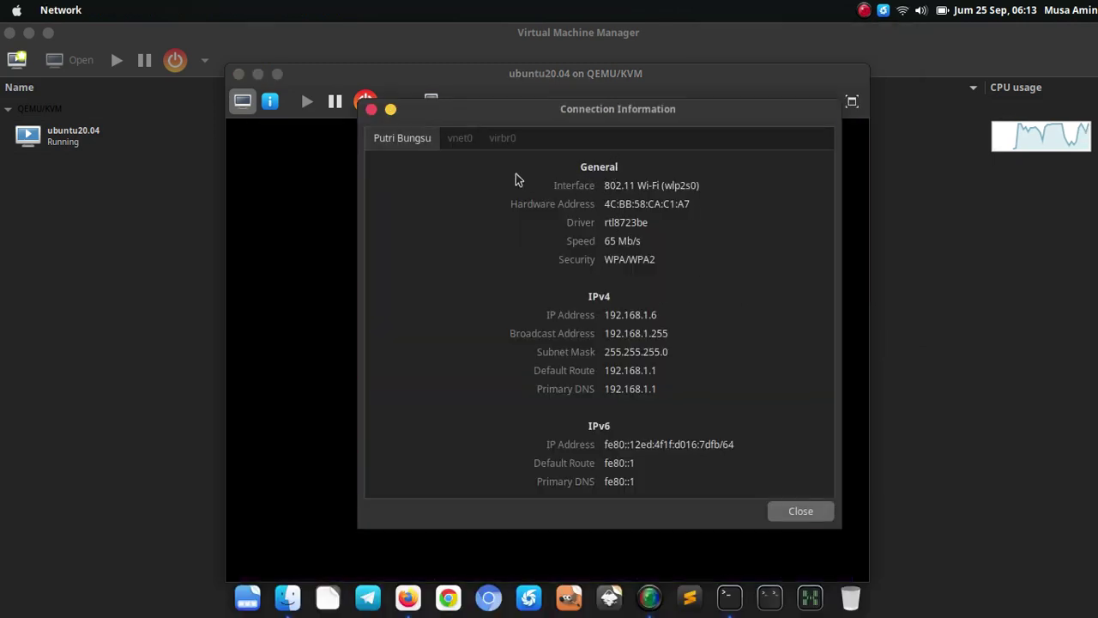
pyautogui.click(465, 142)
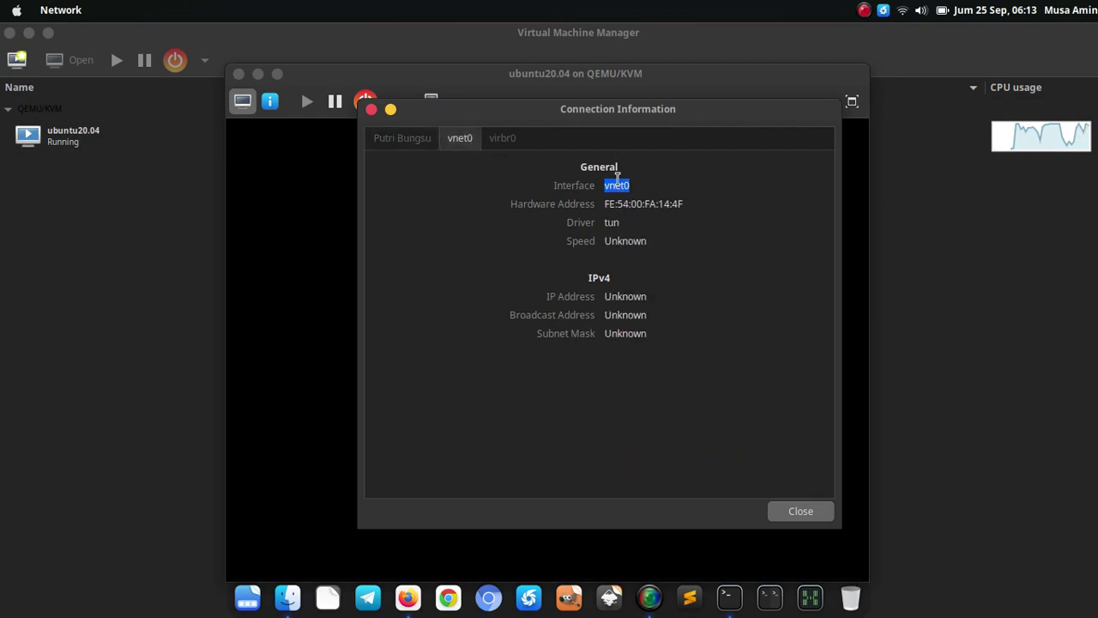
pyautogui.click(504, 142)
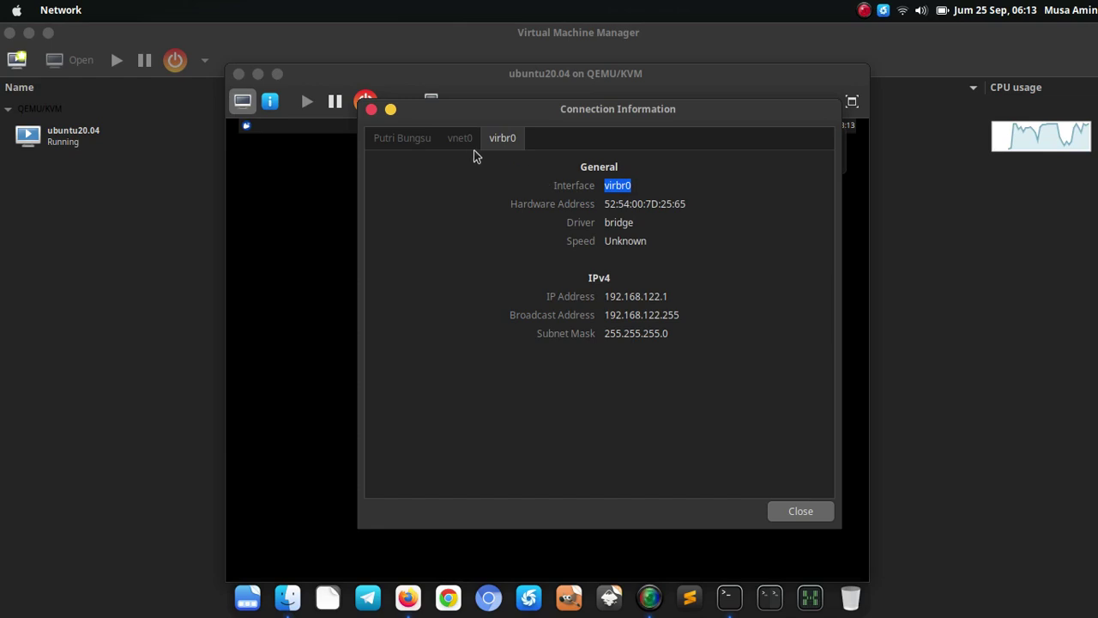
pyautogui.click(469, 152)
pyautogui.click(503, 140)
pyautogui.click(462, 140)
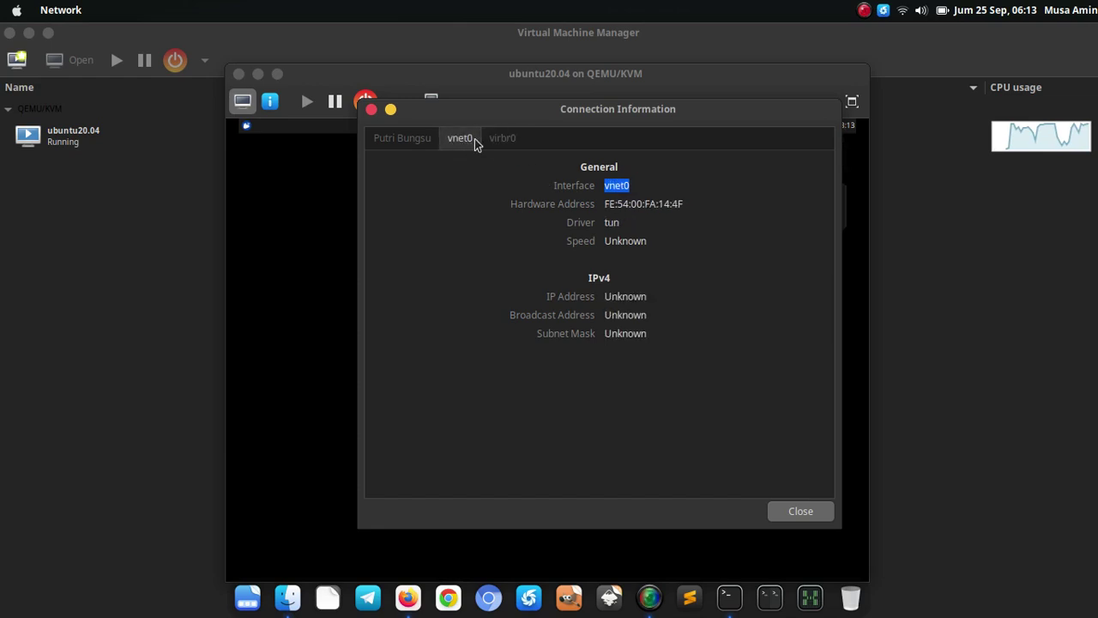
pyautogui.click(489, 141)
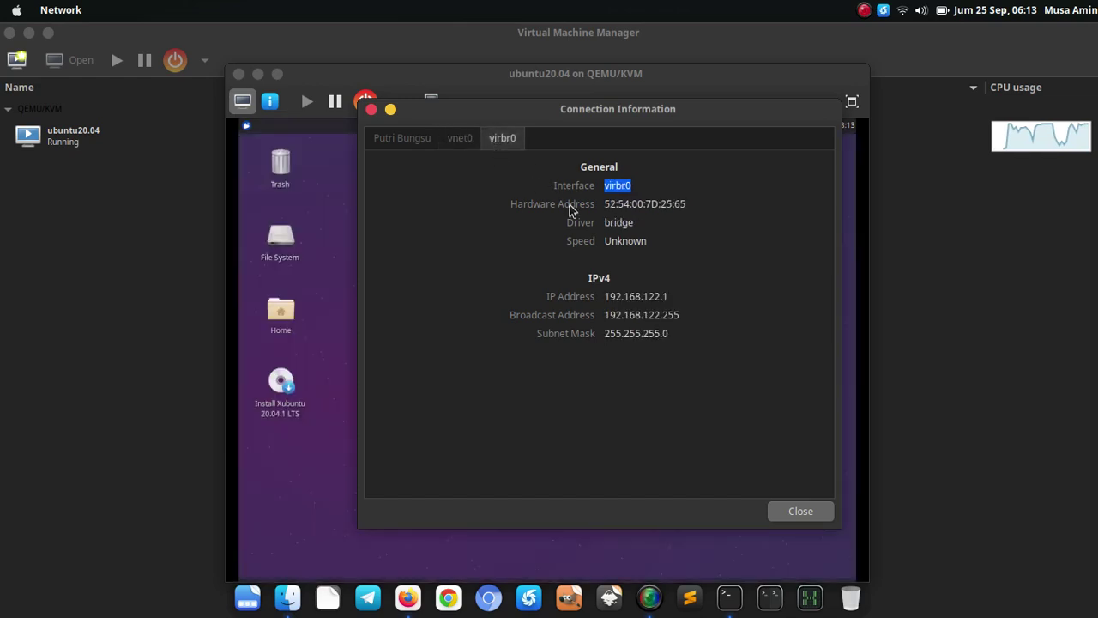
pyautogui.click(614, 190)
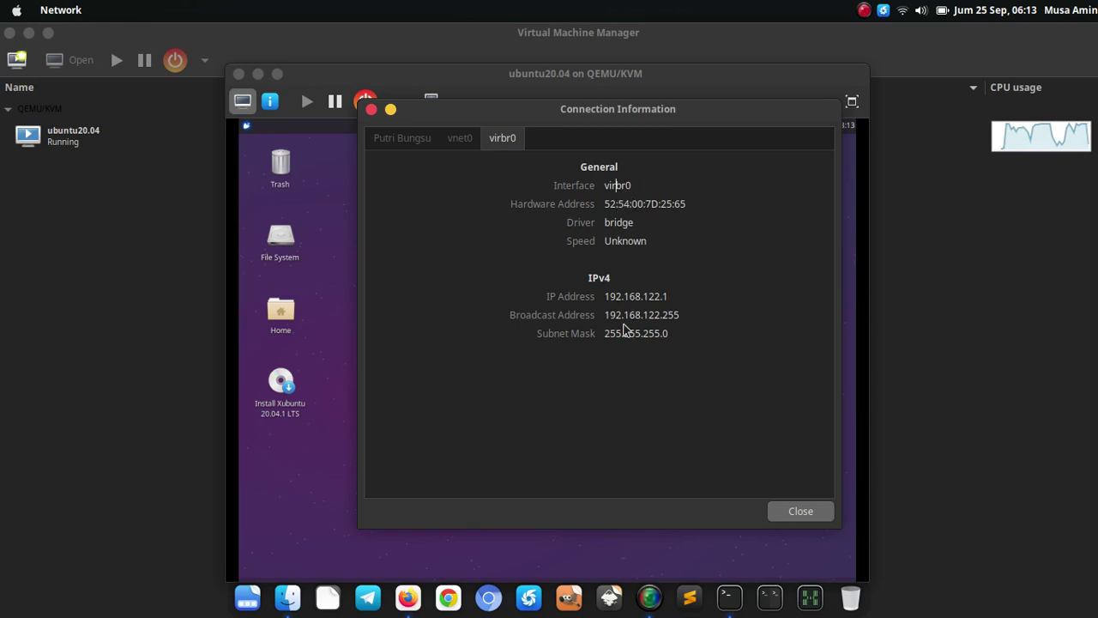
pyautogui.doubleClick(633, 296)
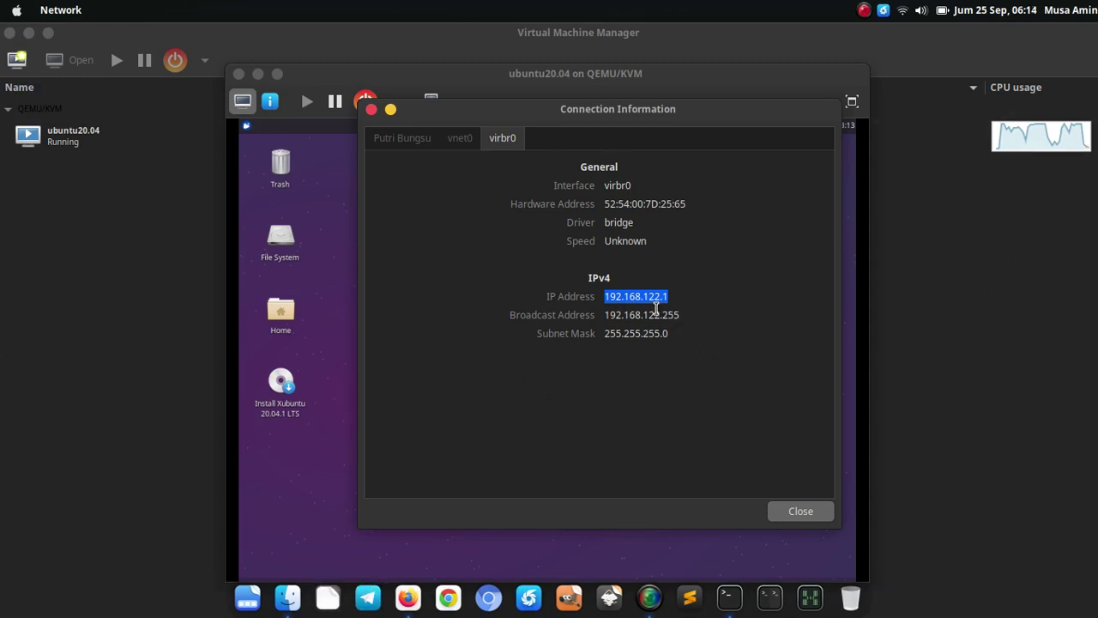
pyautogui.click(782, 509)
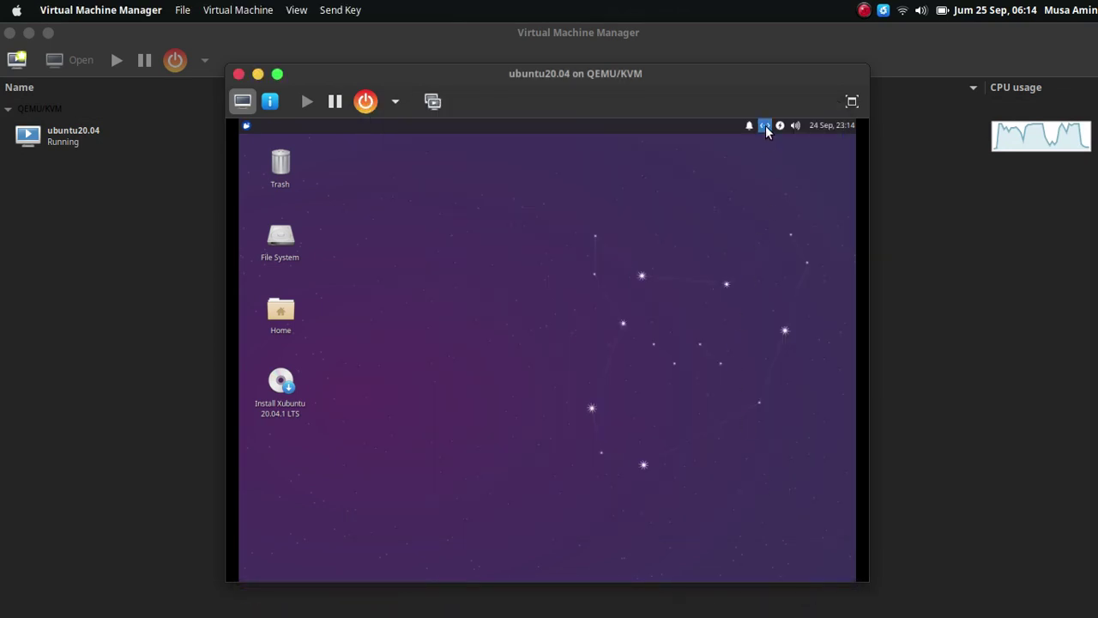
# Step: Examine the IP address and default route of Wired connection 1 in the Xubuntu guest's connection information
pyautogui.click(764, 126)
pyautogui.click(725, 219)
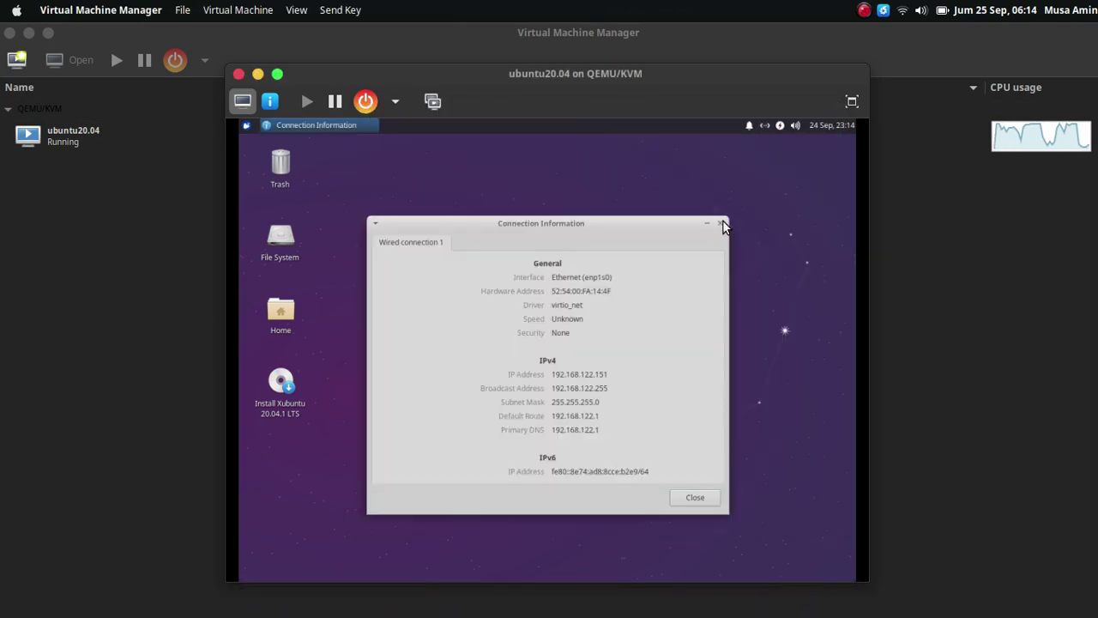
pyautogui.doubleClick(586, 375)
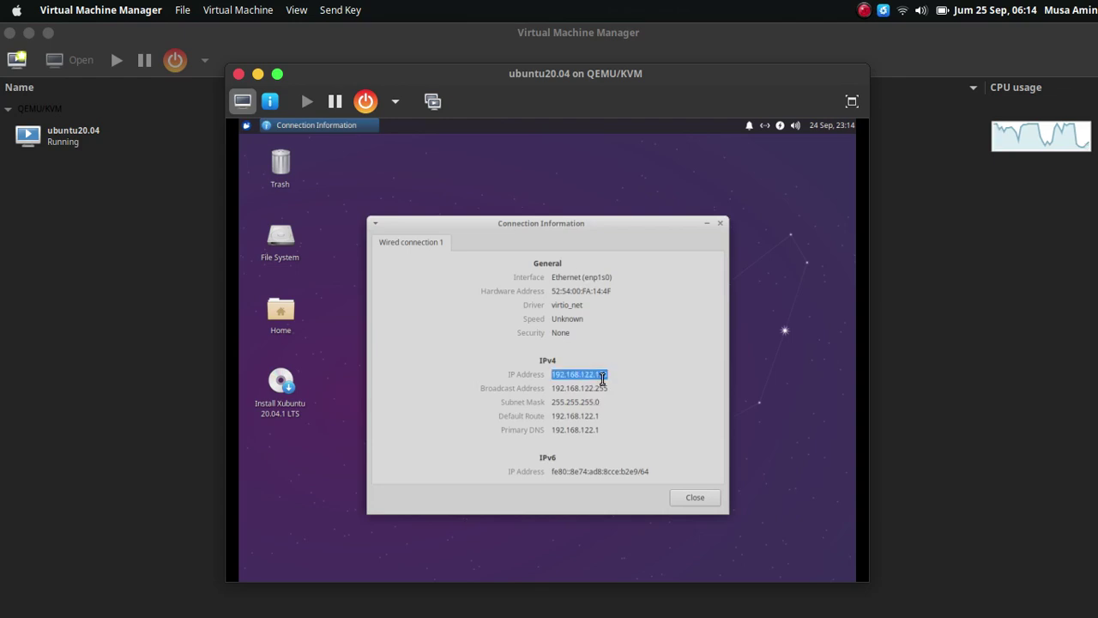
pyautogui.click(602, 377)
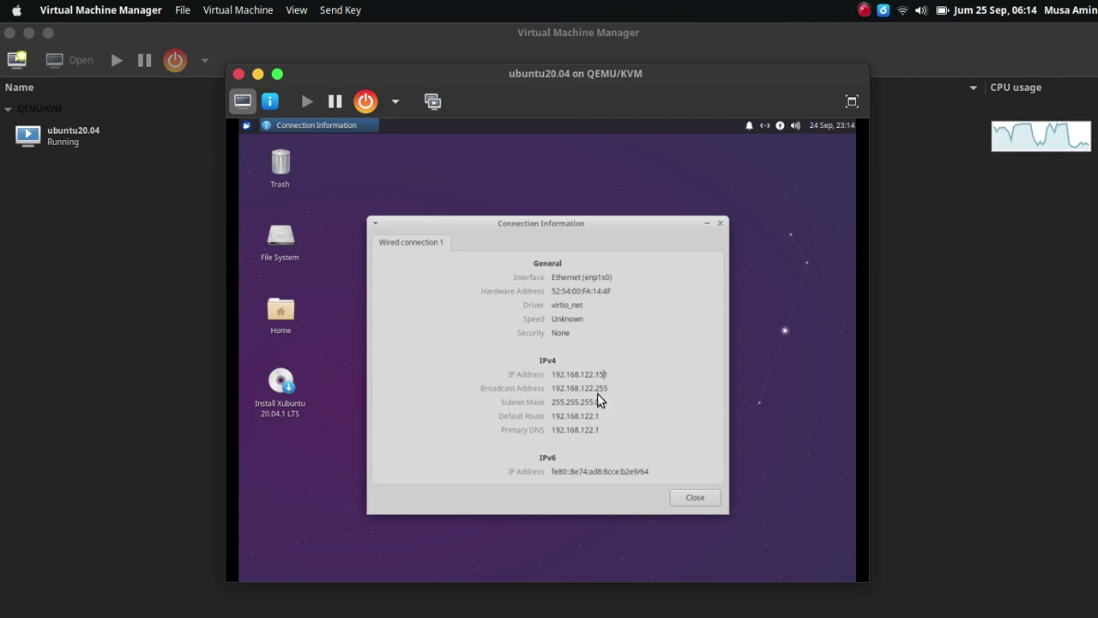
pyautogui.moveTo(588, 417); pyautogui.dragTo(595, 417)
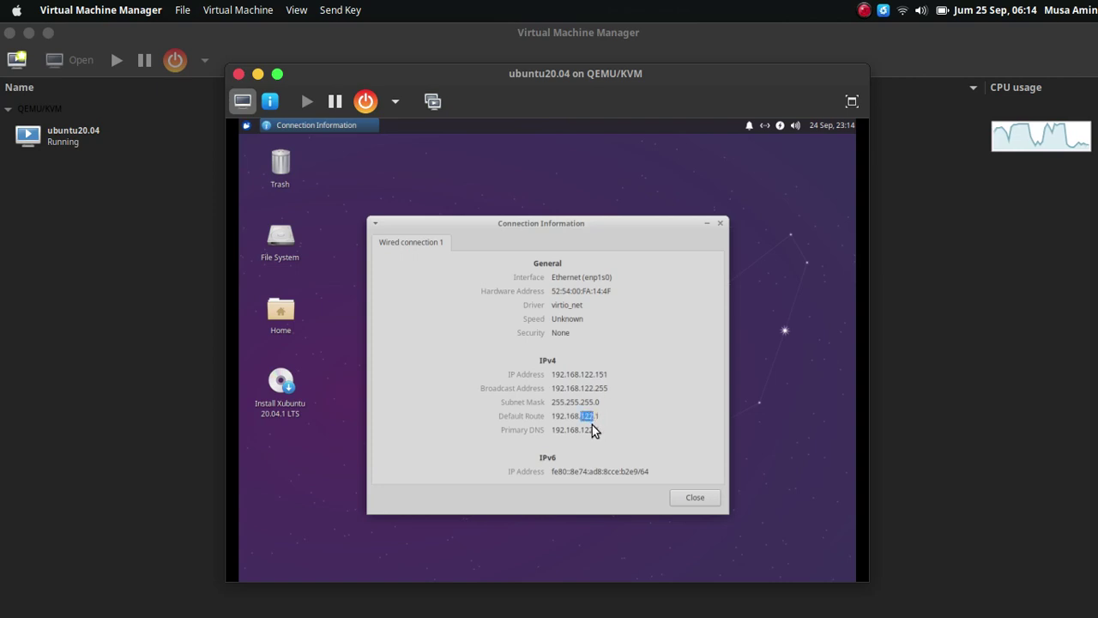
pyautogui.click(699, 503)
pyautogui.click(764, 126)
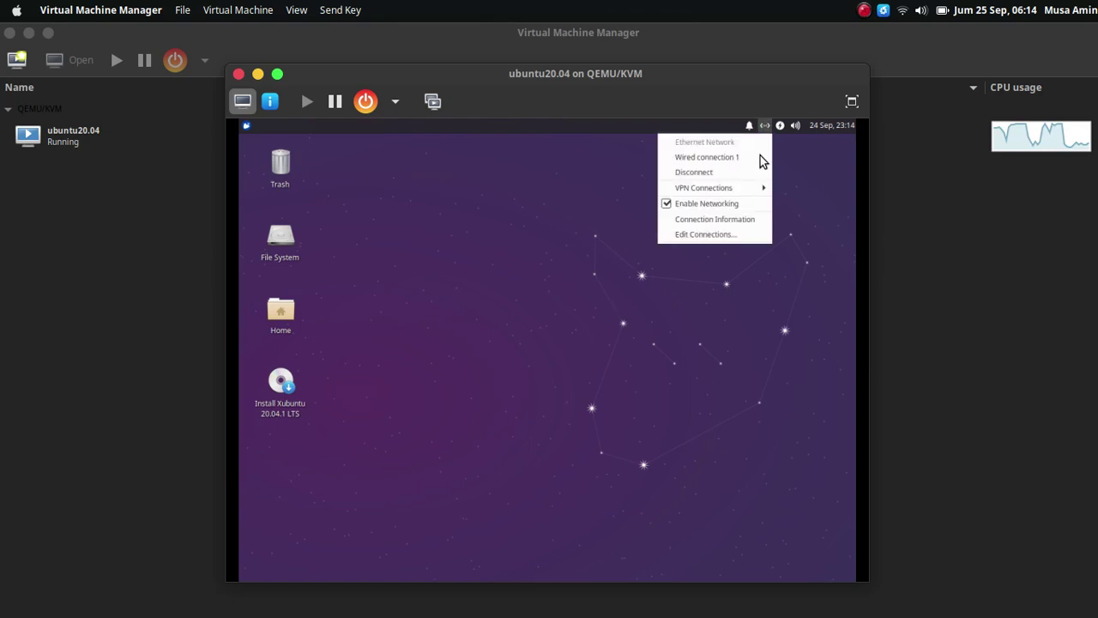
pyautogui.click(729, 225)
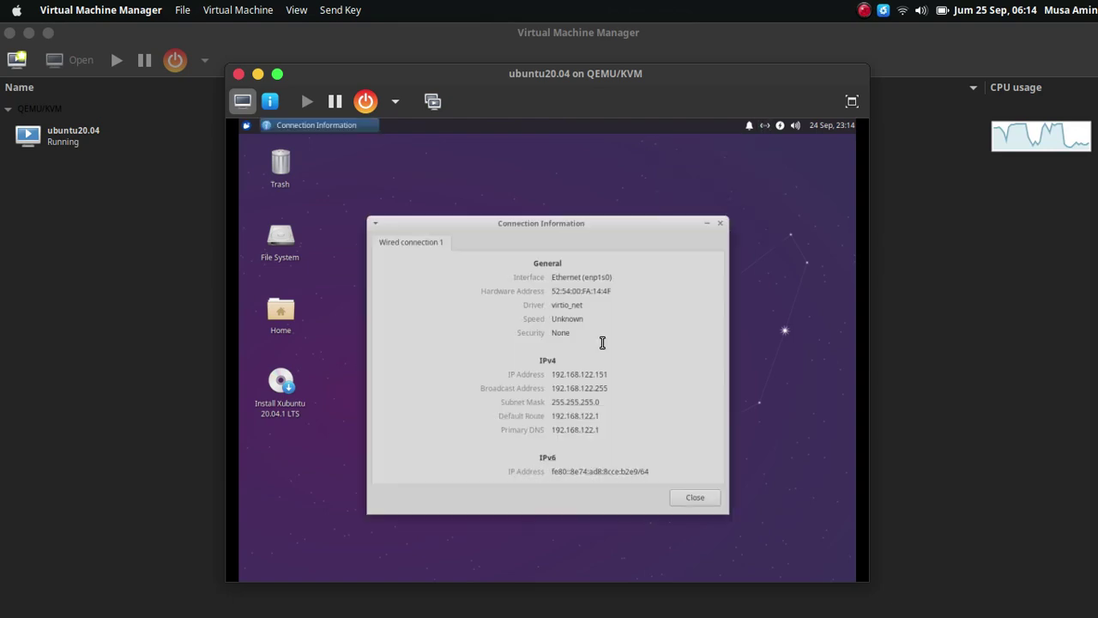
# Step: Open a terminal in the guest, switch the console to full screen, and ping 192.168.122.1 for a few replies
pyautogui.rightClick(641, 174)
pyautogui.click(682, 272)
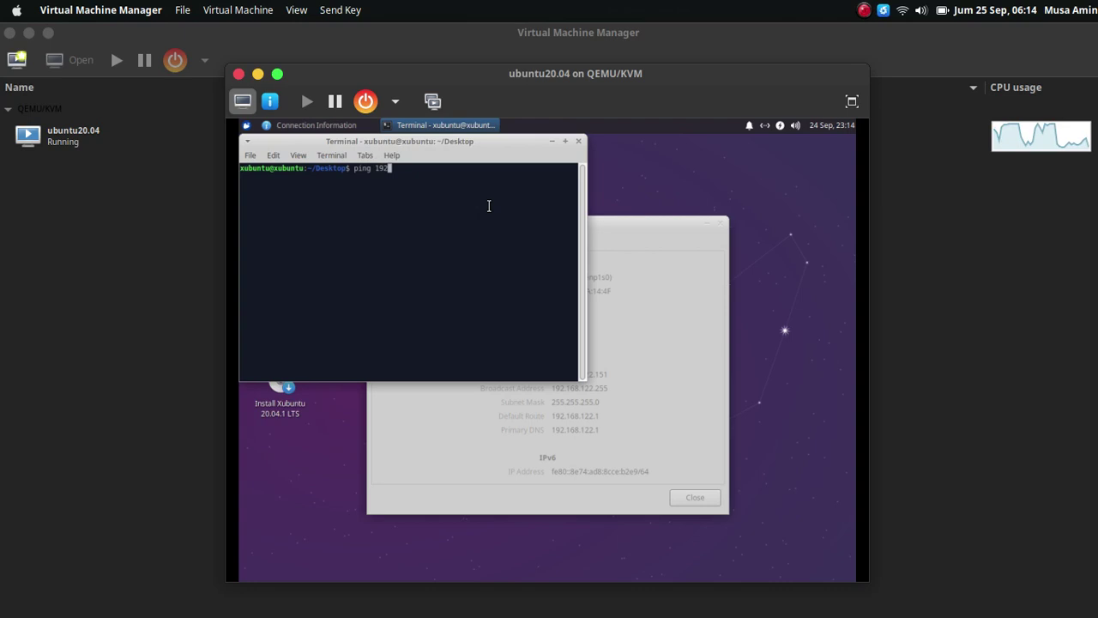
pyautogui.click(853, 102)
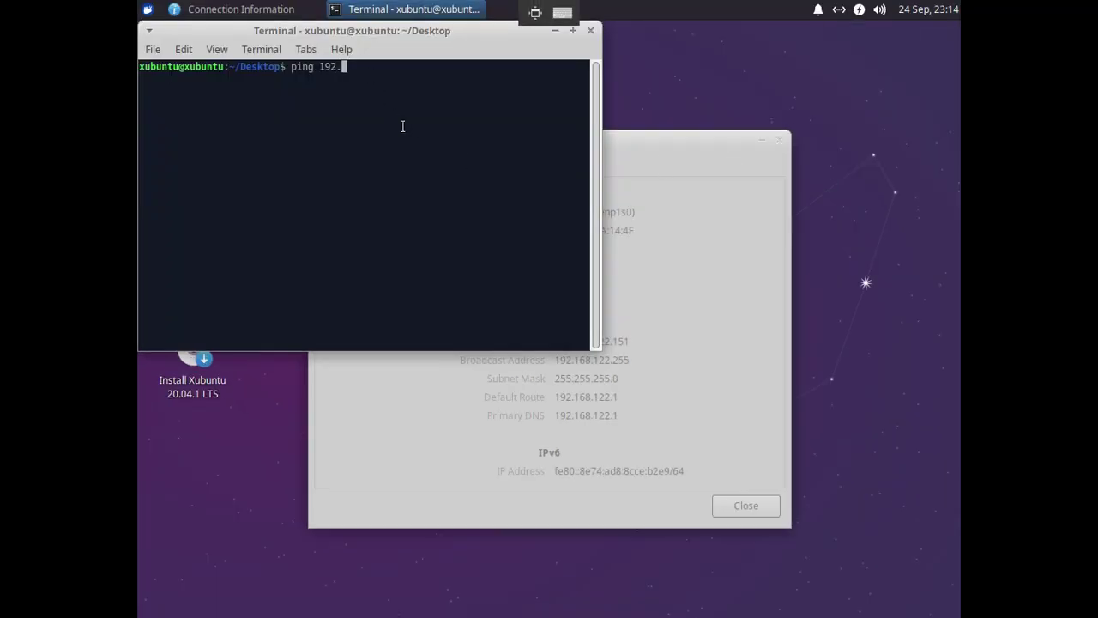
pyautogui.write('168.122.1')
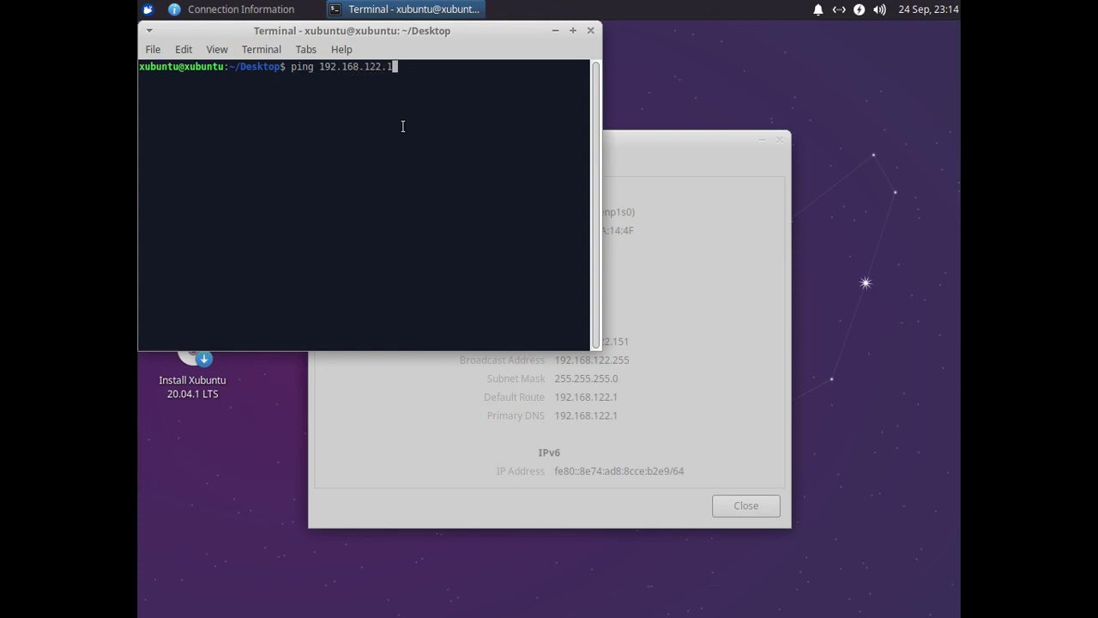
pyautogui.press('Return')
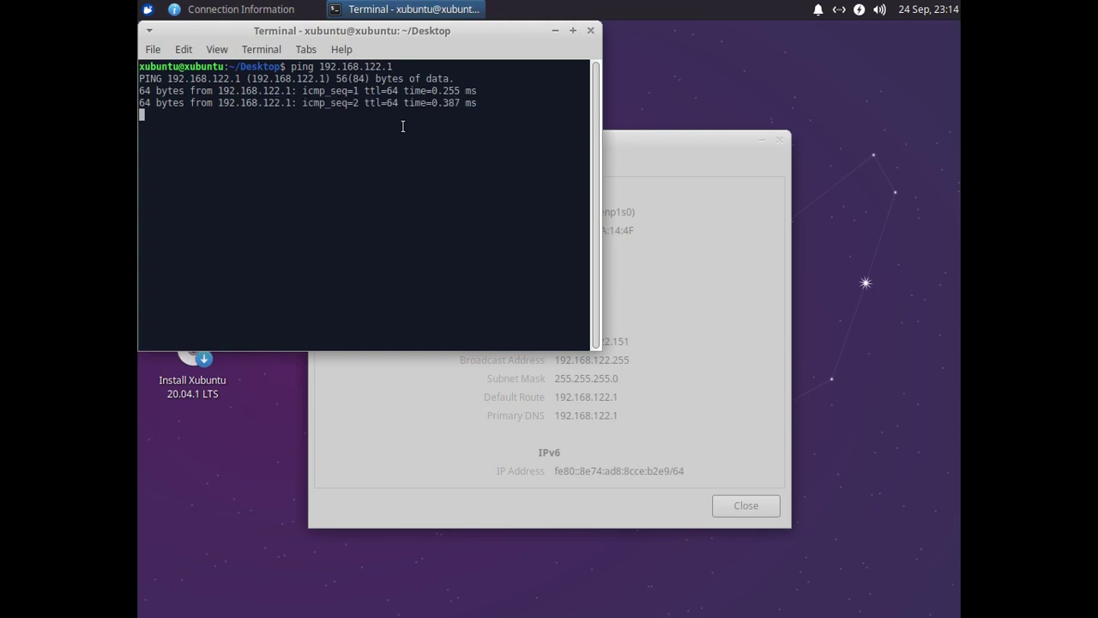
pyautogui.hotkey('ctrl', 'c')
# Step: Test the guest's internet access by pinging google.com from the terminal
pyautogui.write('p')
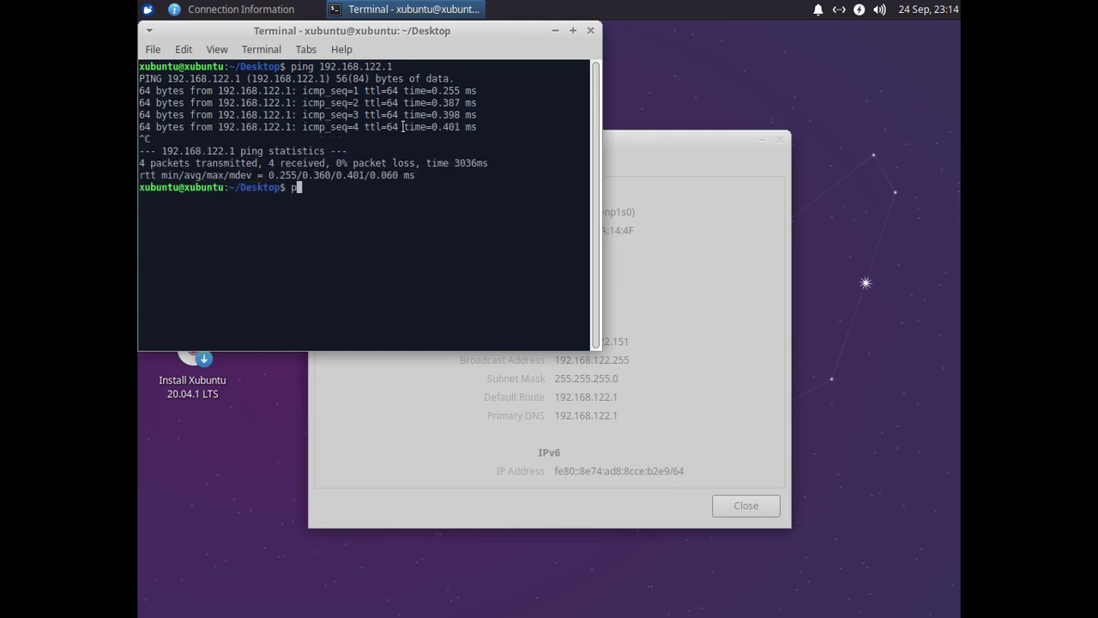
pyautogui.write('ing google.com')
pyautogui.press('Return')
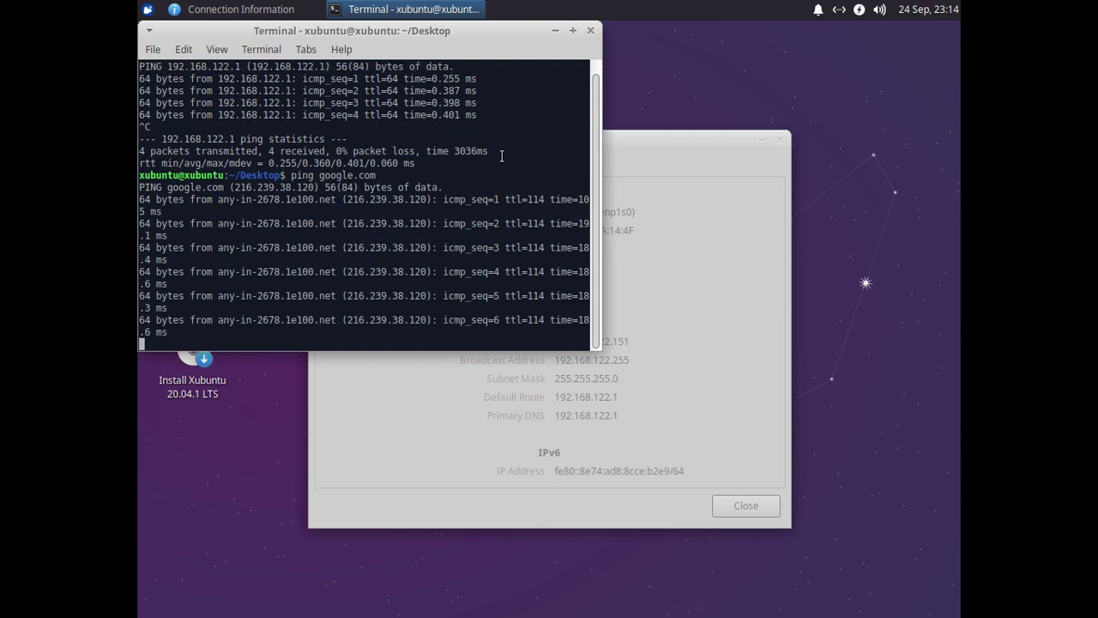
# Step: Stop the guest's google.com ping, leave full screen, and ping the guest's IP address 192.168.122.151 from the host's terminal
pyautogui.hotkey('ctrl', 'c')
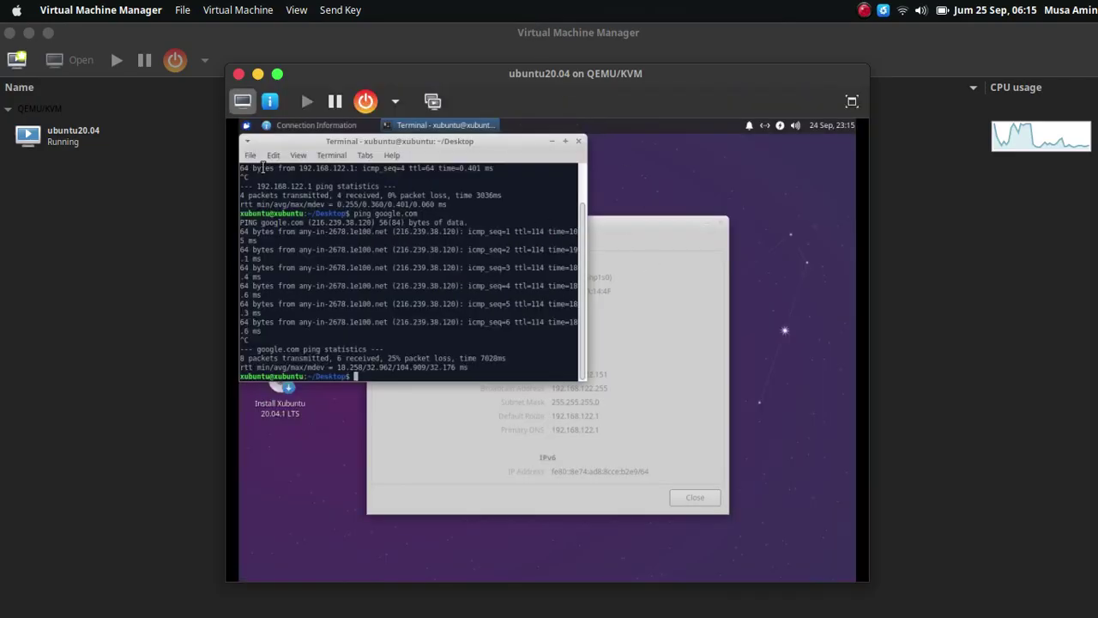
pyautogui.moveTo(618, 600)
pyautogui.click(738, 593)
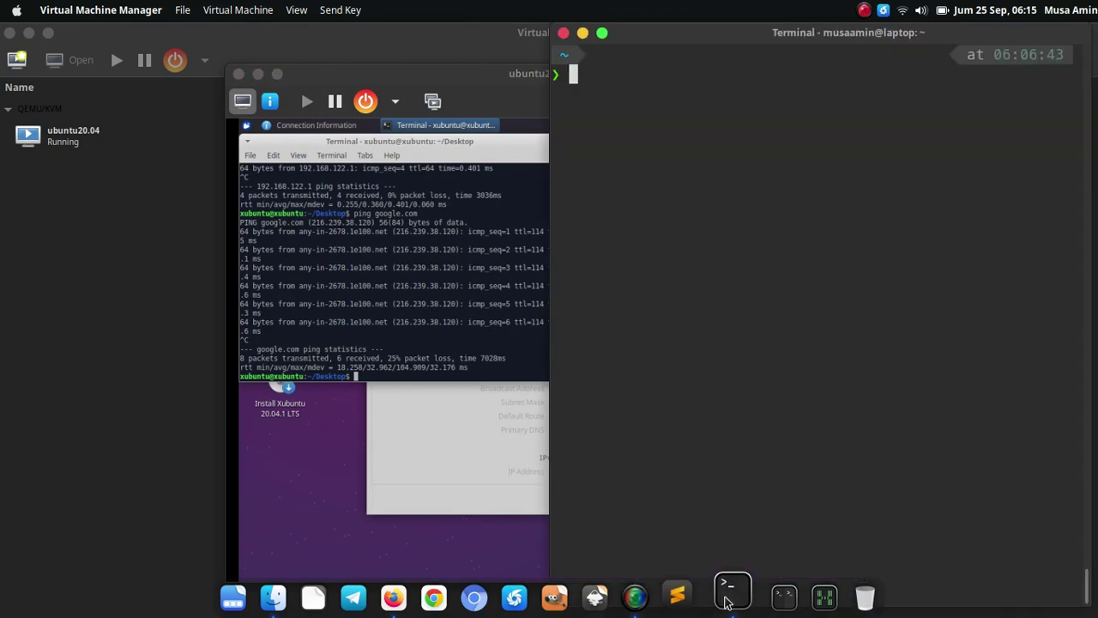
pyautogui.write('ping')
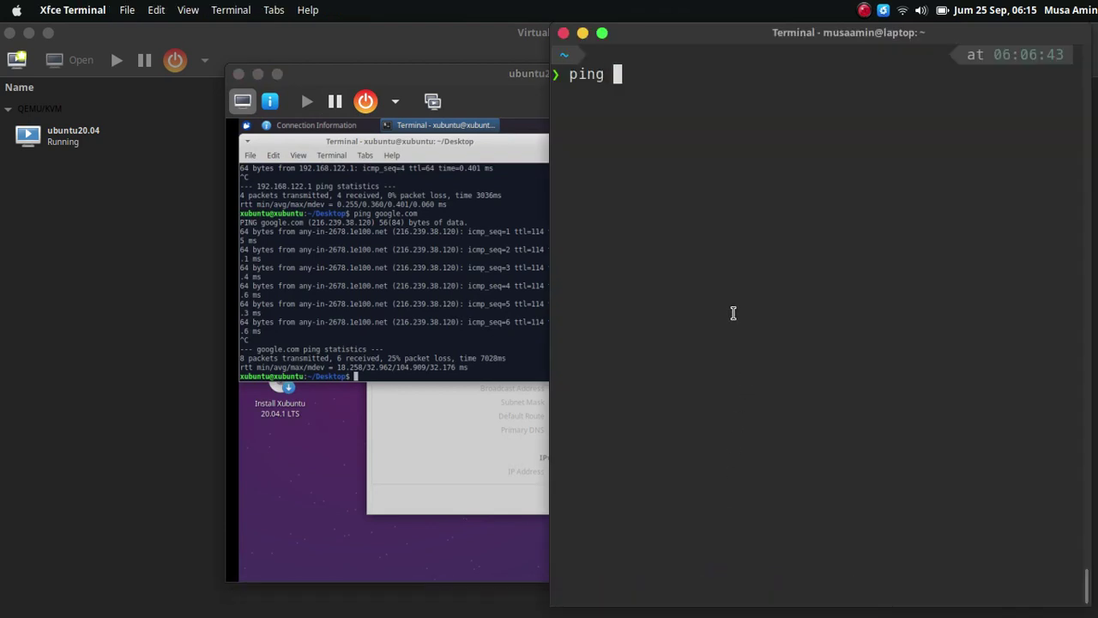
pyautogui.click(491, 436)
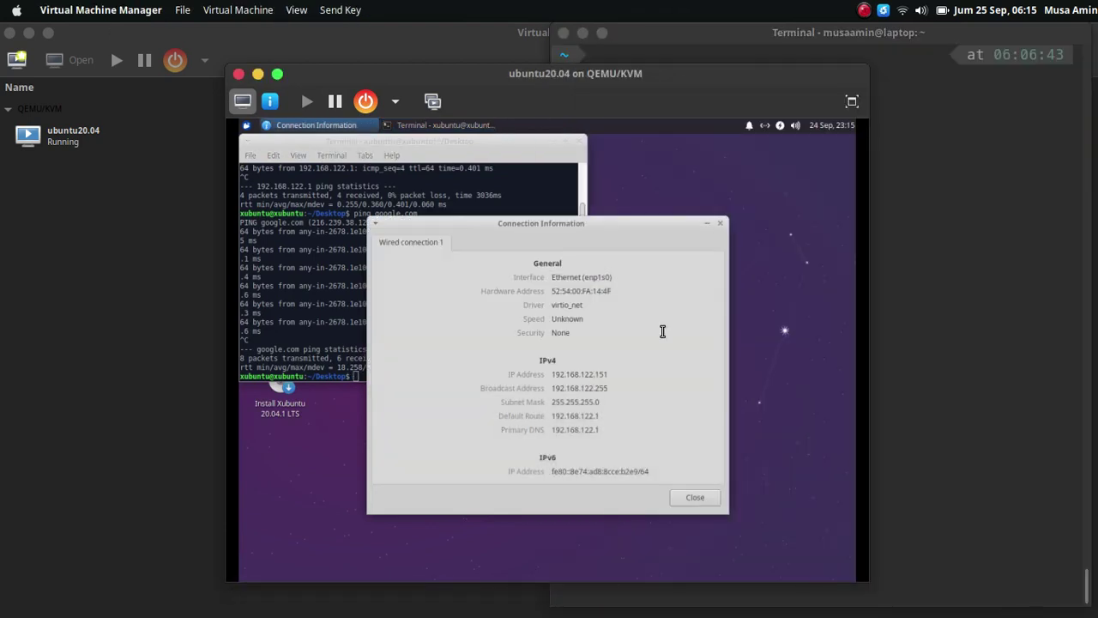
pyautogui.click(924, 250)
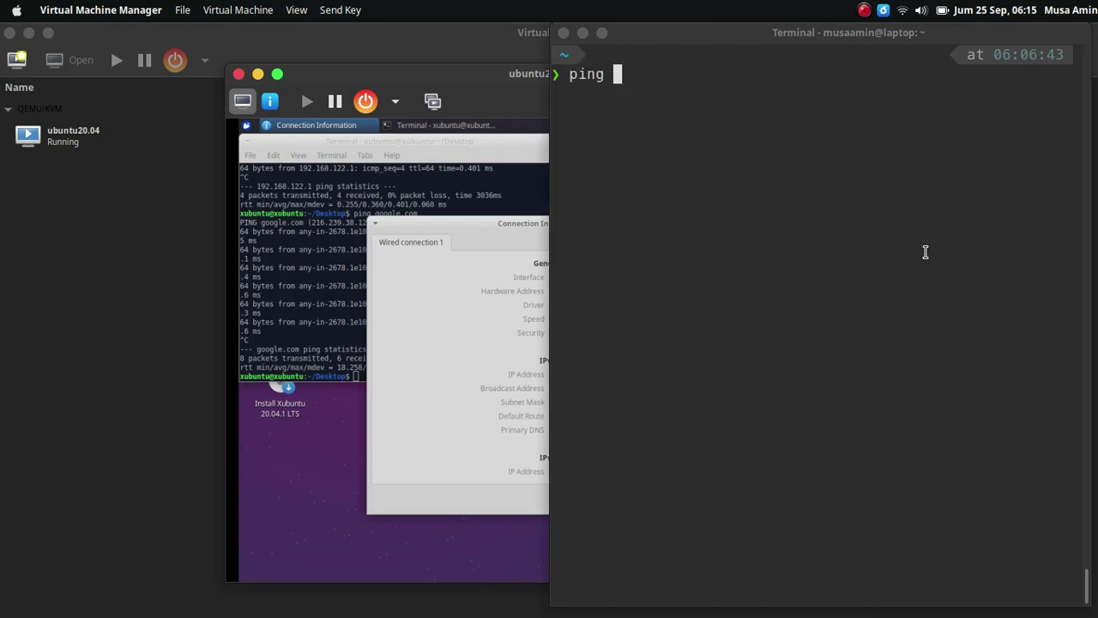
pyautogui.write('192')
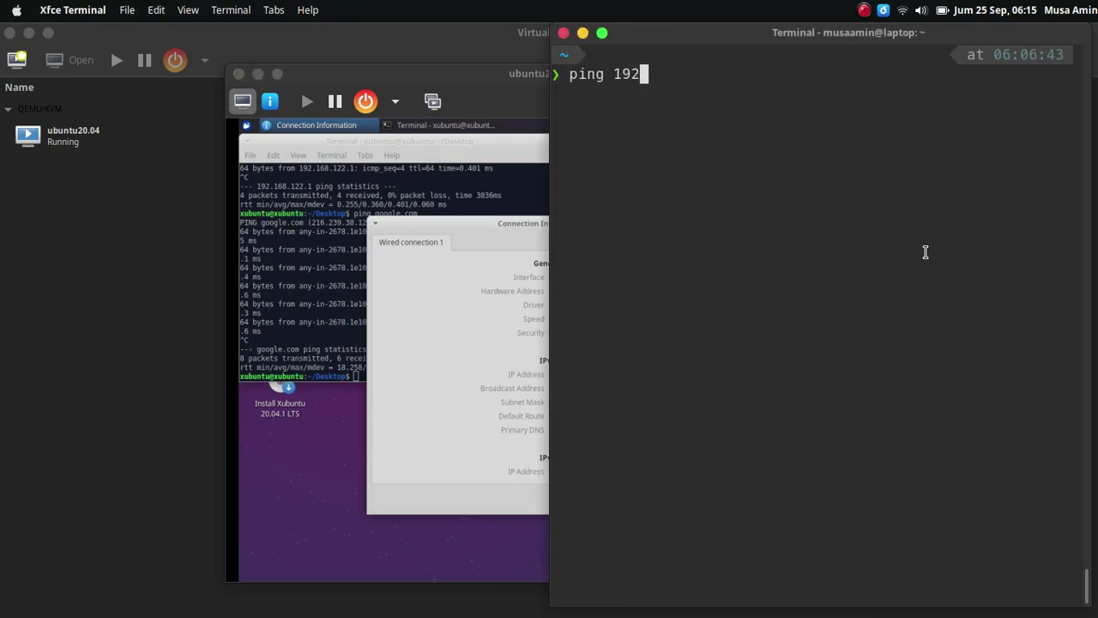
pyautogui.write('.168.12')
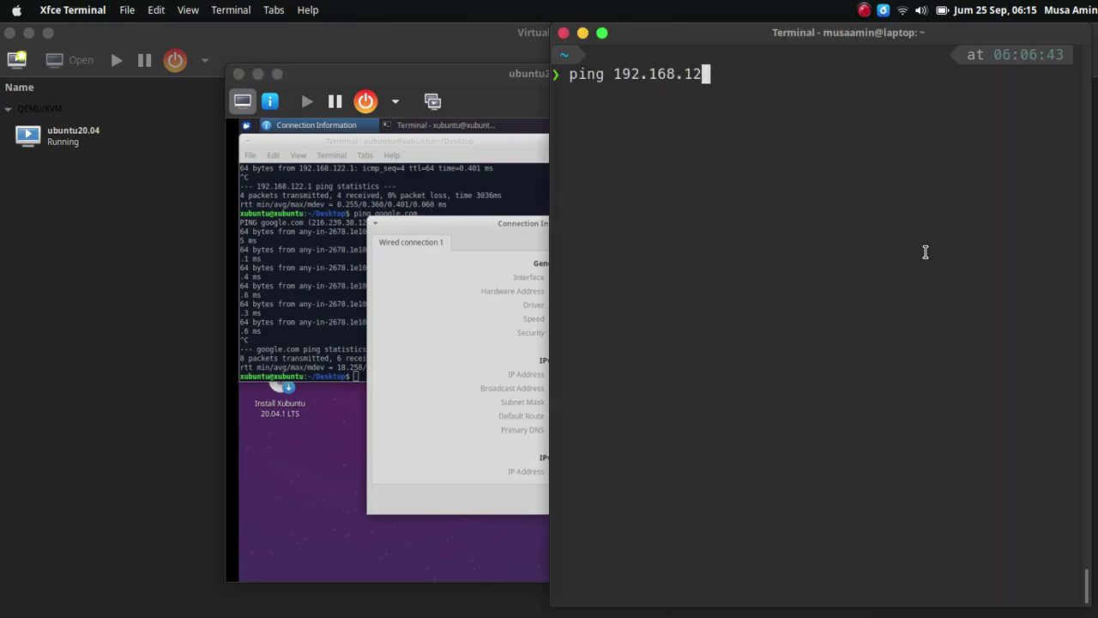
pyautogui.write('2.151')
pyautogui.press('Return')
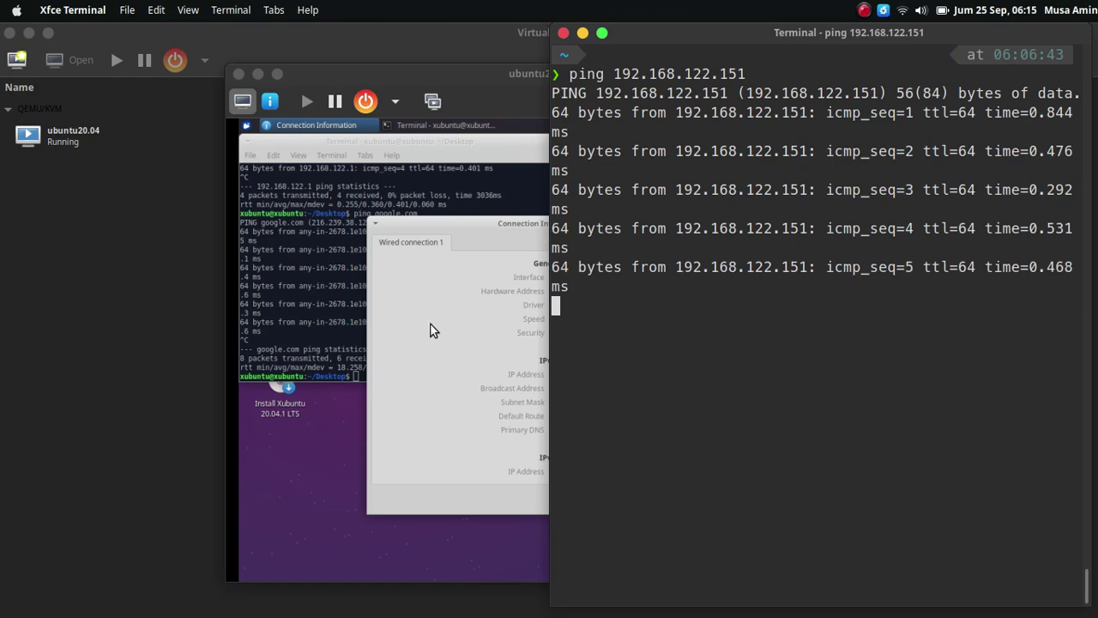
# Step: Switch to Firefox, maximize its window, and review the KVM article's section on checking virtualization support
pyautogui.moveTo(489, 613)
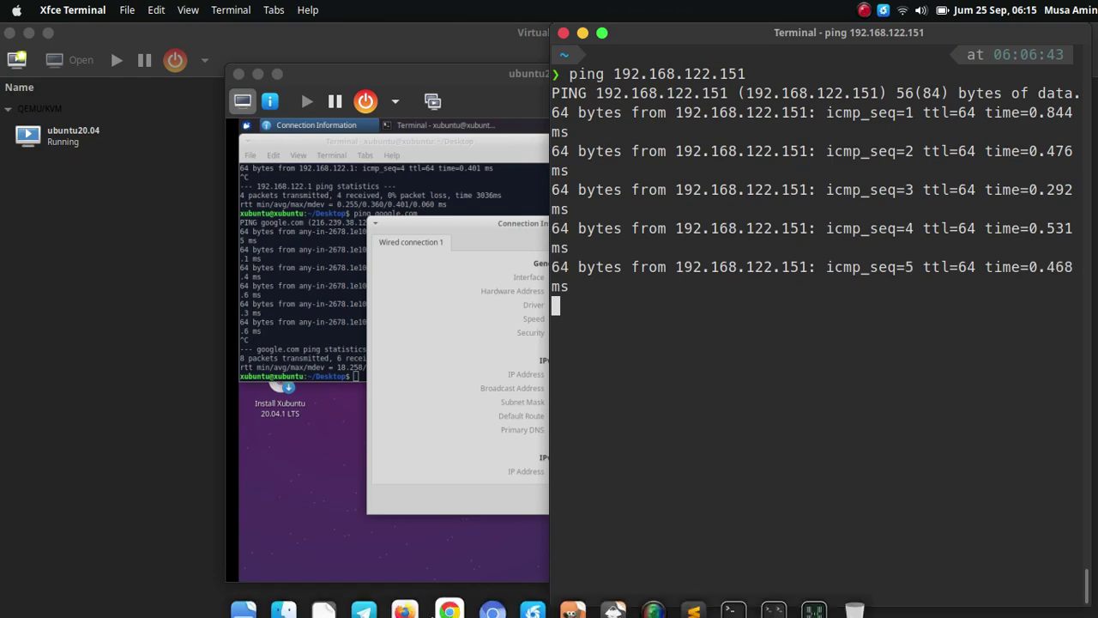
pyautogui.click(406, 594)
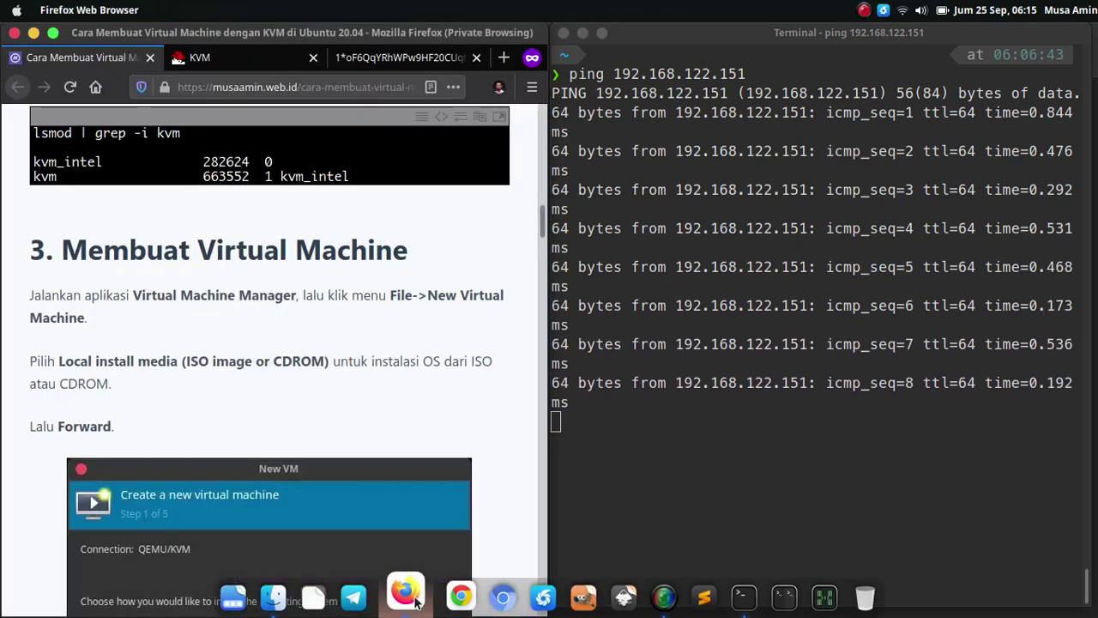
pyautogui.doubleClick(426, 32)
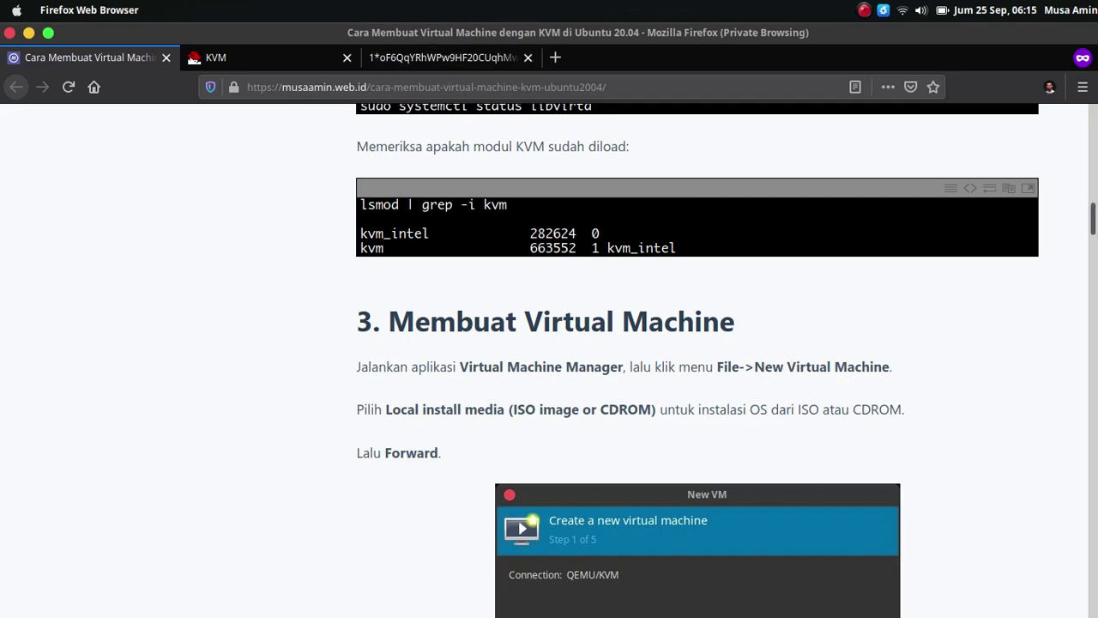
pyautogui.moveTo(1092, 218); pyautogui.dragTo(1092, 159)
pyautogui.scroll(-2, 743, 278)
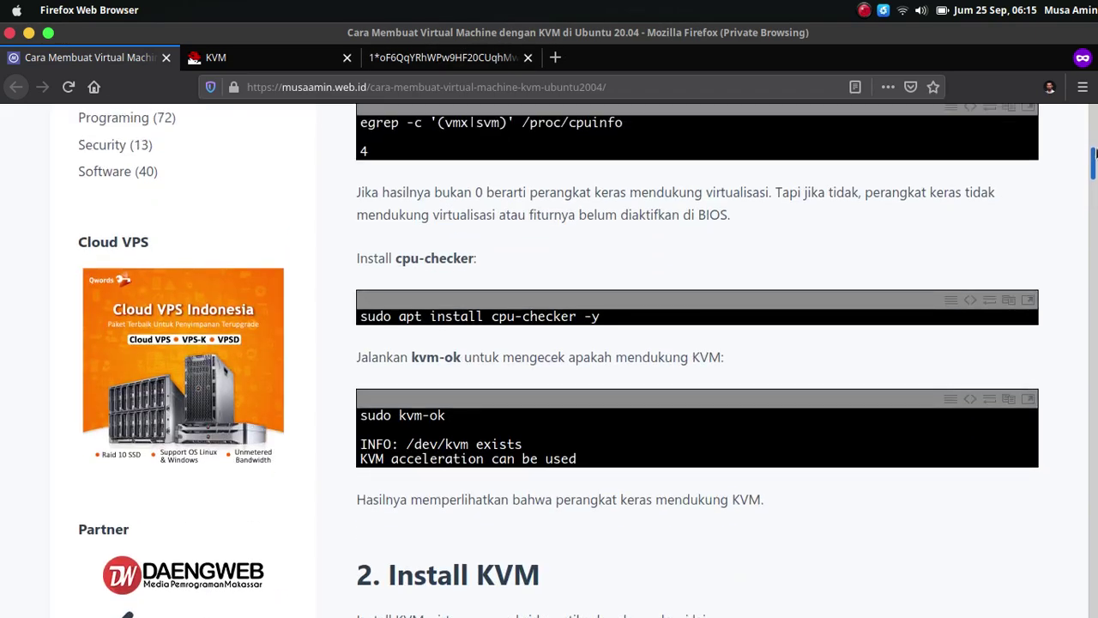
pyautogui.scroll(4, 743, 278)
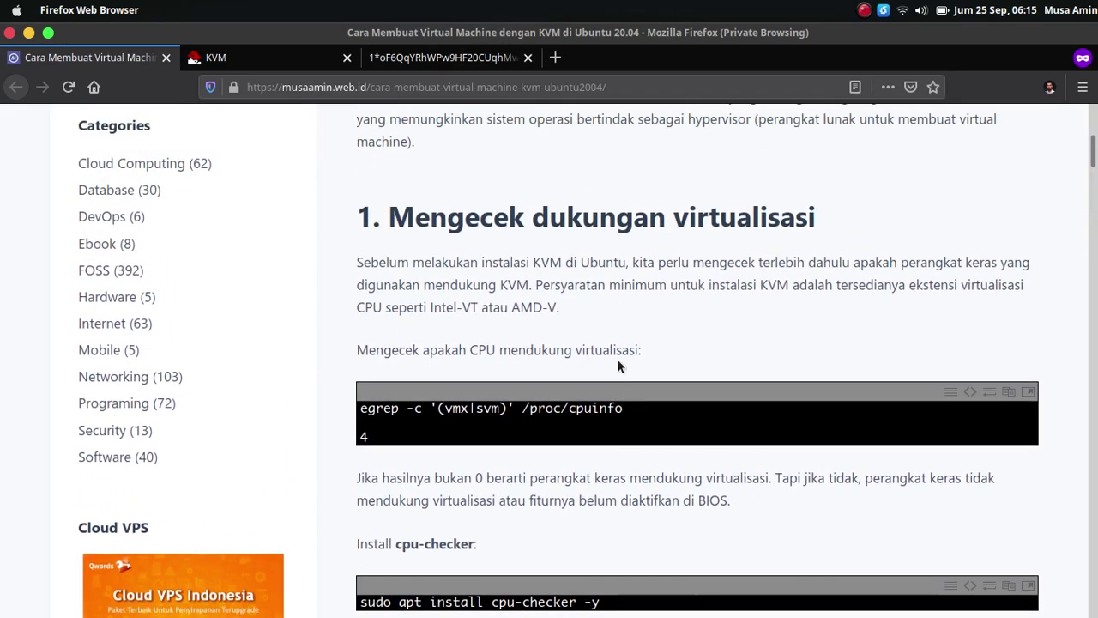
# Step: Review the article's KVM installation, group membership, qemu.conf, reboot and module check commands, down to the section on creating a virtual machine
pyautogui.scroll(-4, 617, 360)
pyautogui.scroll(-3, 590, 365)
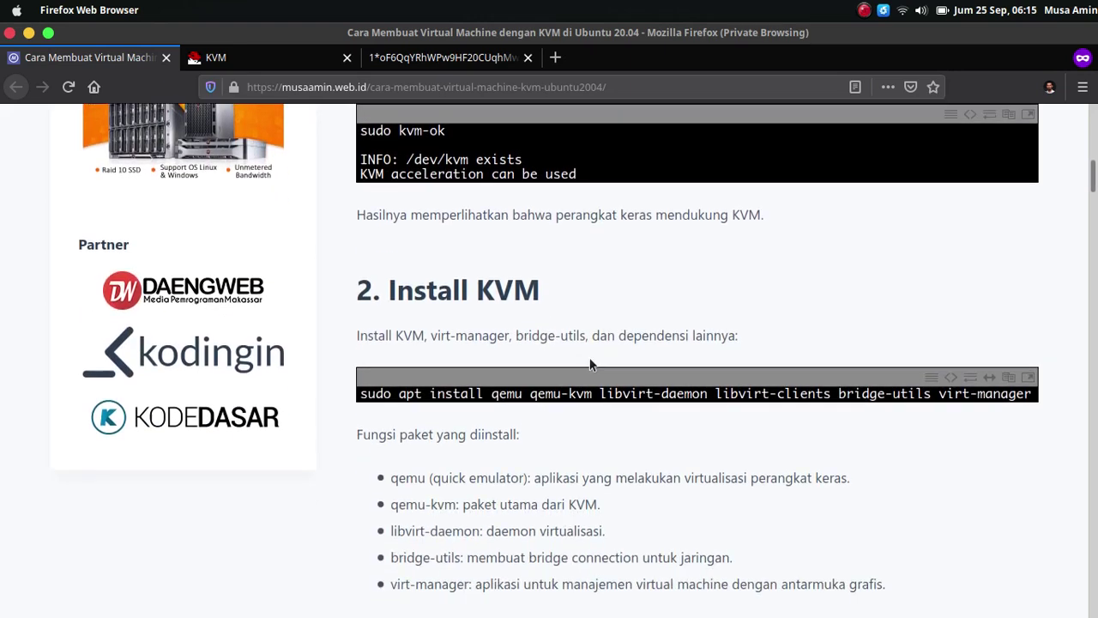
pyautogui.scroll(-5, 611, 336)
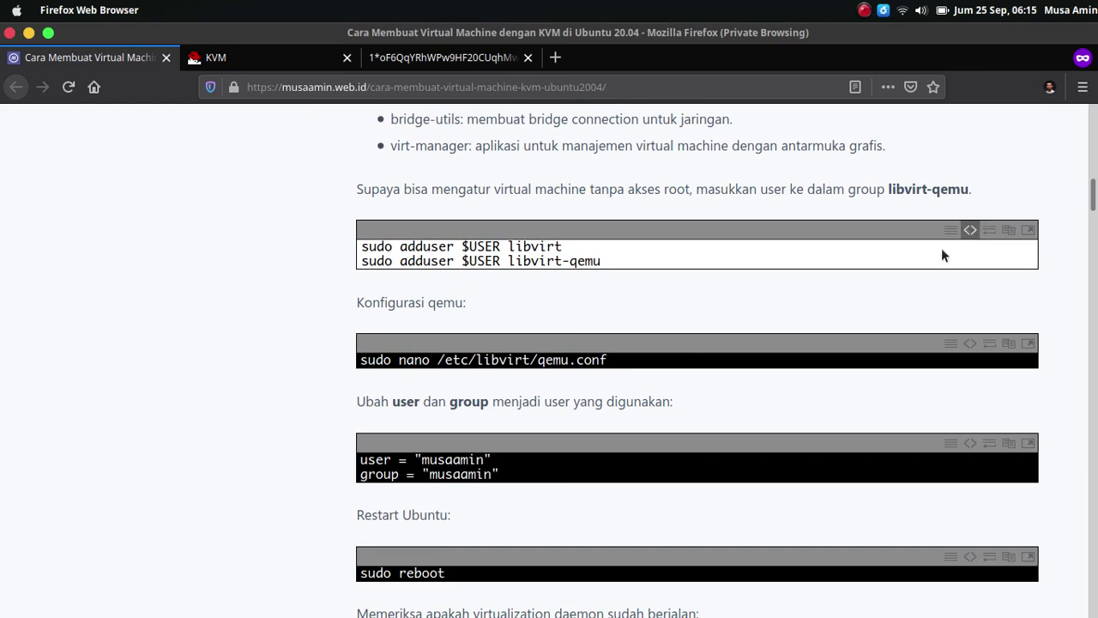
pyautogui.scroll(-1, 543, 298)
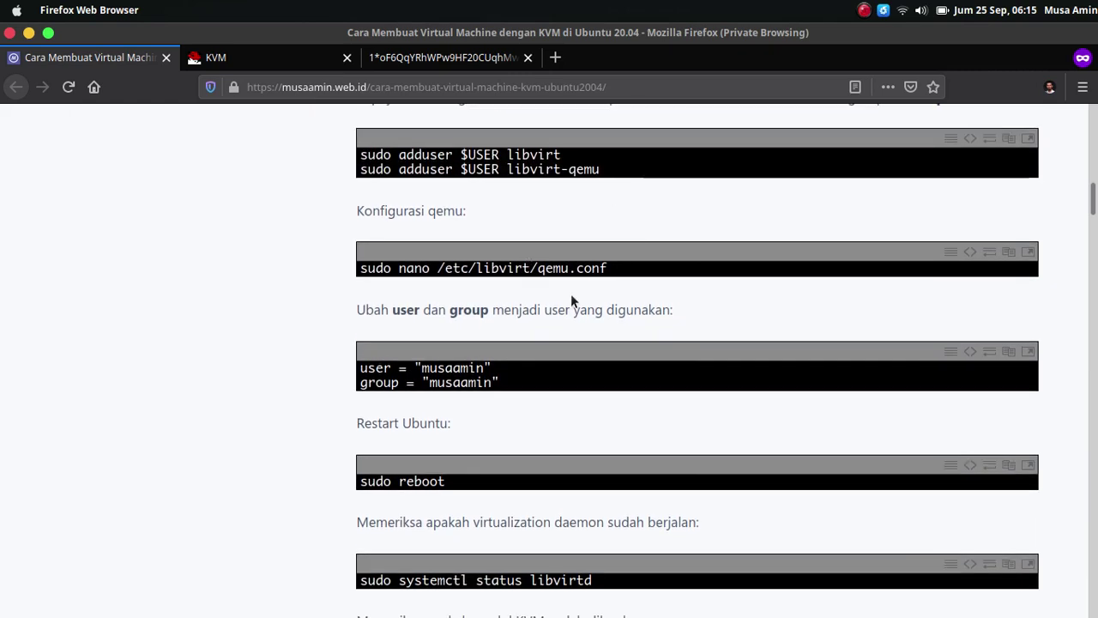
pyautogui.scroll(-1, 566, 283)
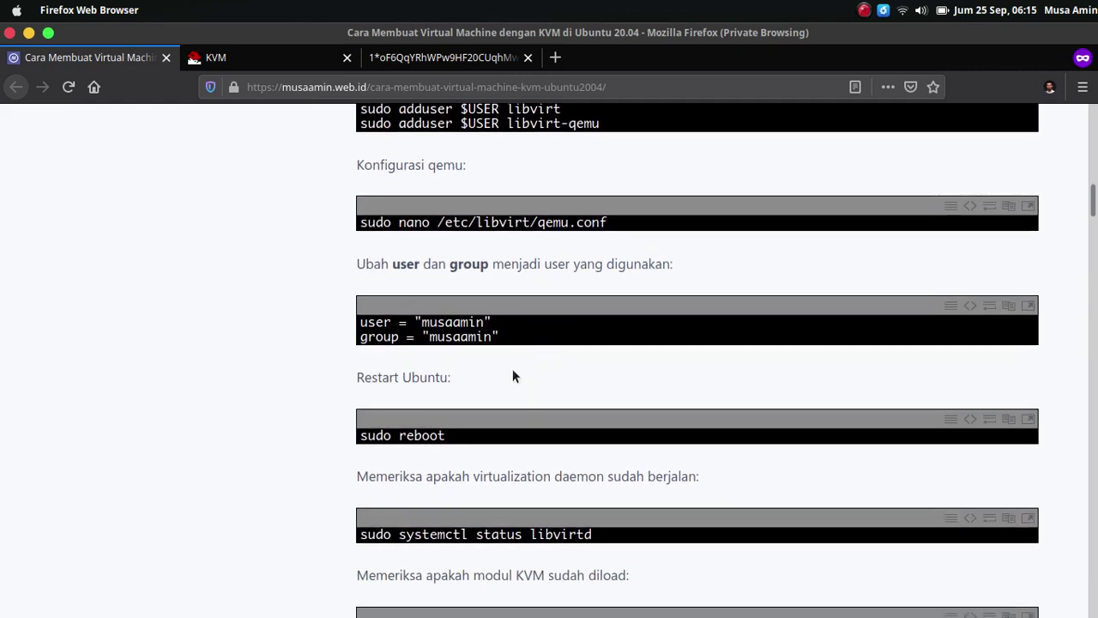
pyautogui.scroll(-3, 525, 350)
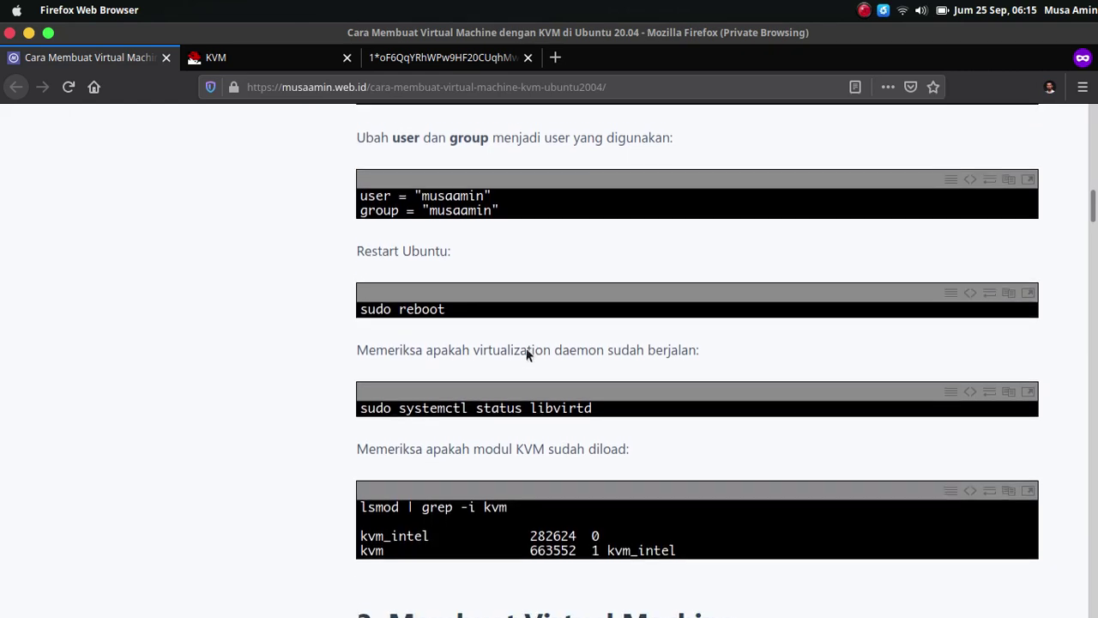
pyautogui.scroll(-1, 466, 335)
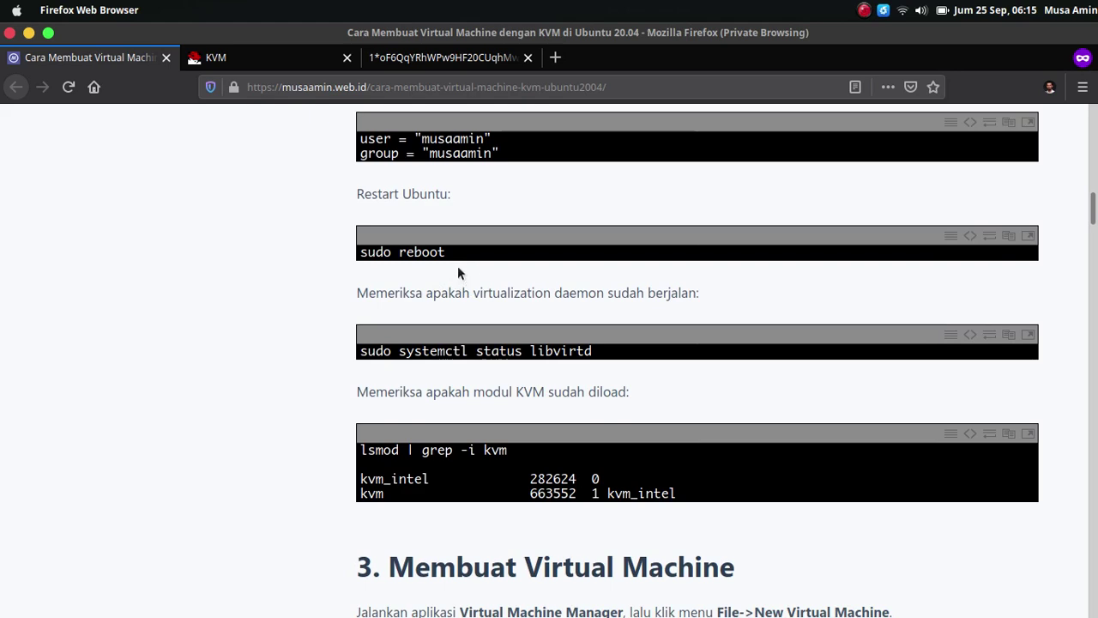
pyautogui.scroll(-2, 489, 264)
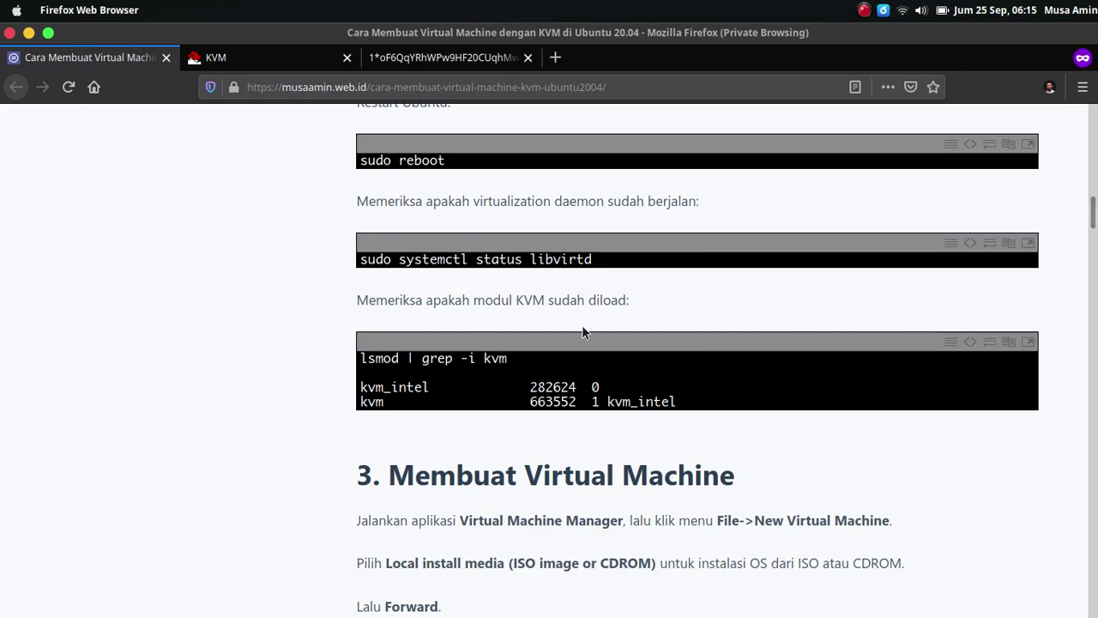
pyautogui.scroll(-2, 598, 291)
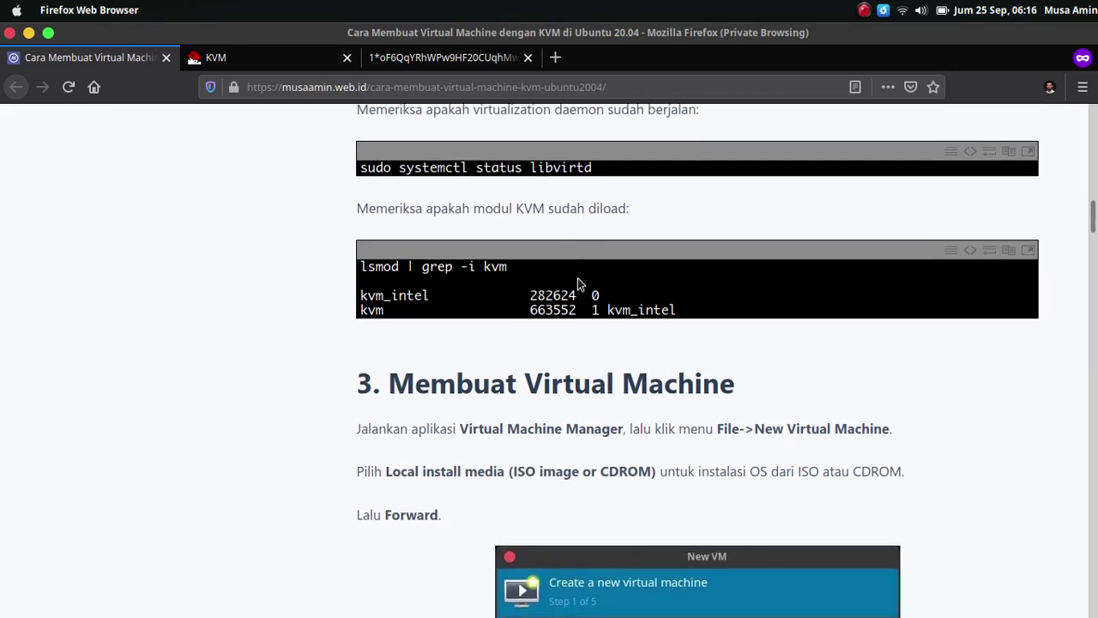
pyautogui.scroll(-1, 578, 283)
pyautogui.scroll(-2, 578, 283)
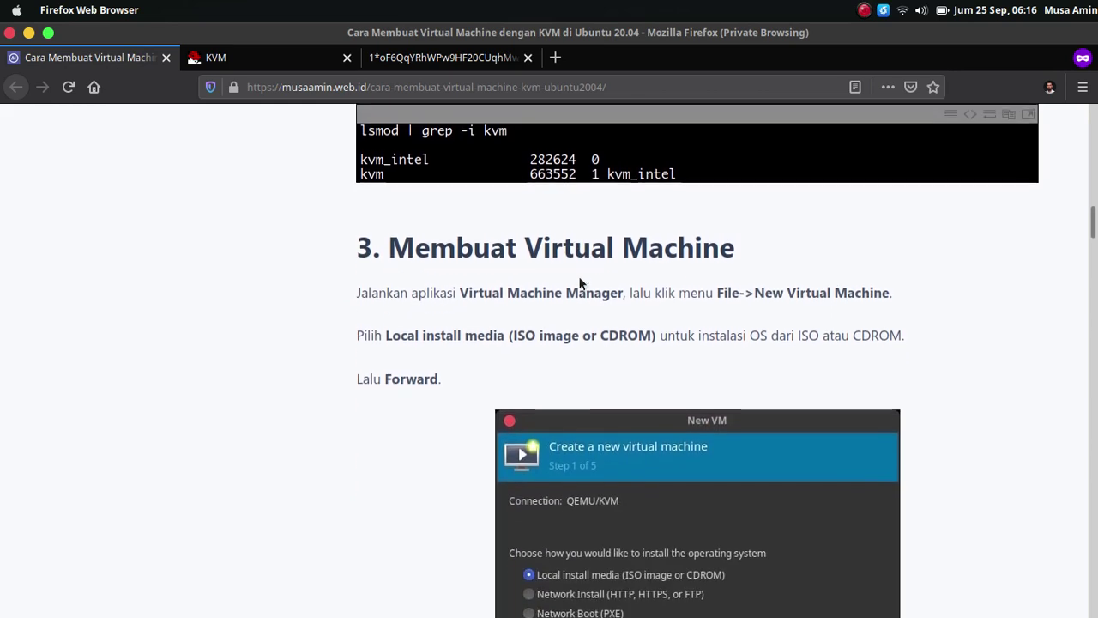